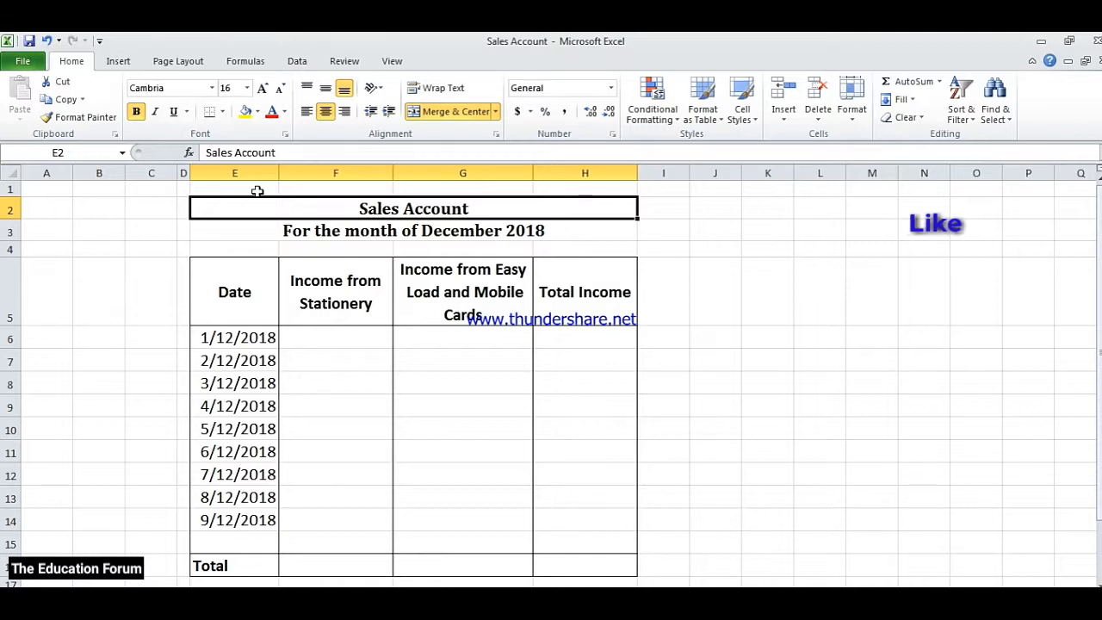
Review the sales account's title, month line, four column headings and first date entry
left_click(256, 191)
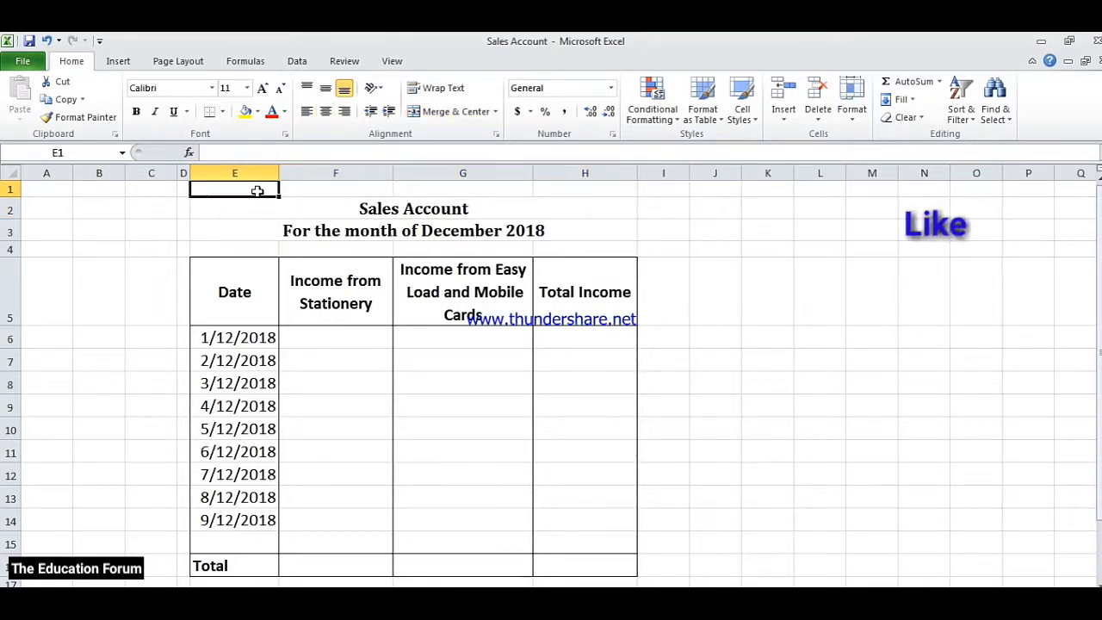
left_click(382, 208)
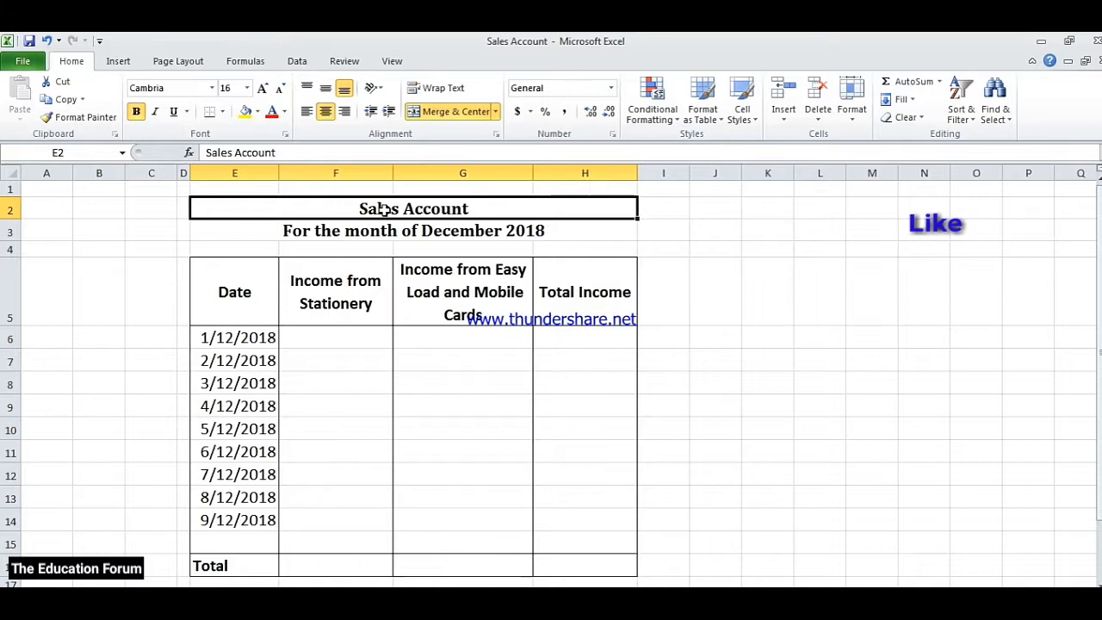
left_click(343, 231)
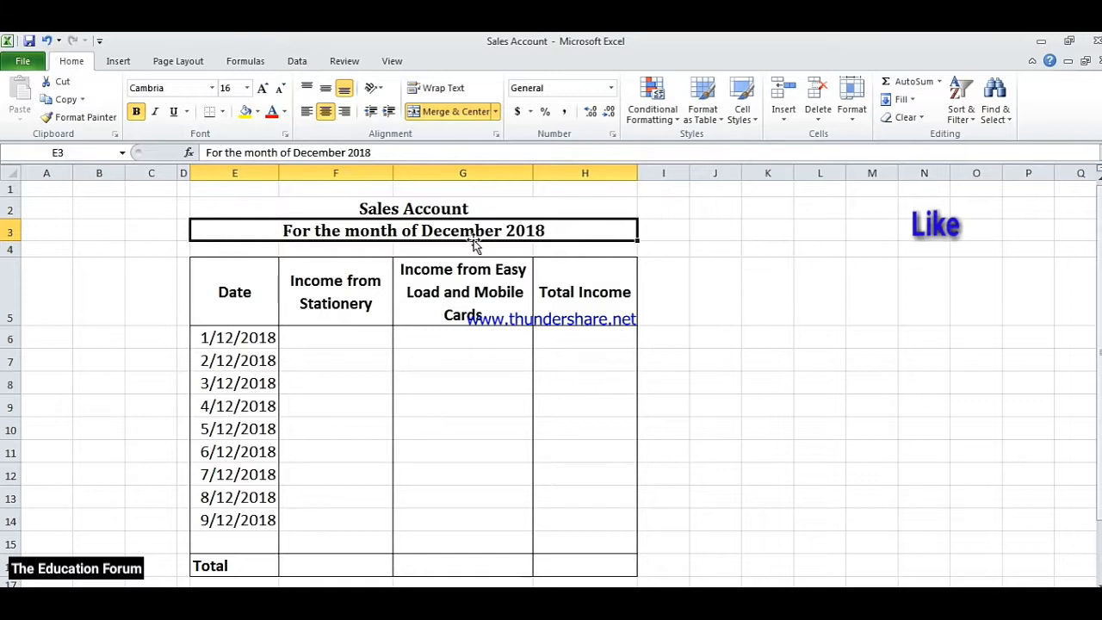
left_click(259, 287)
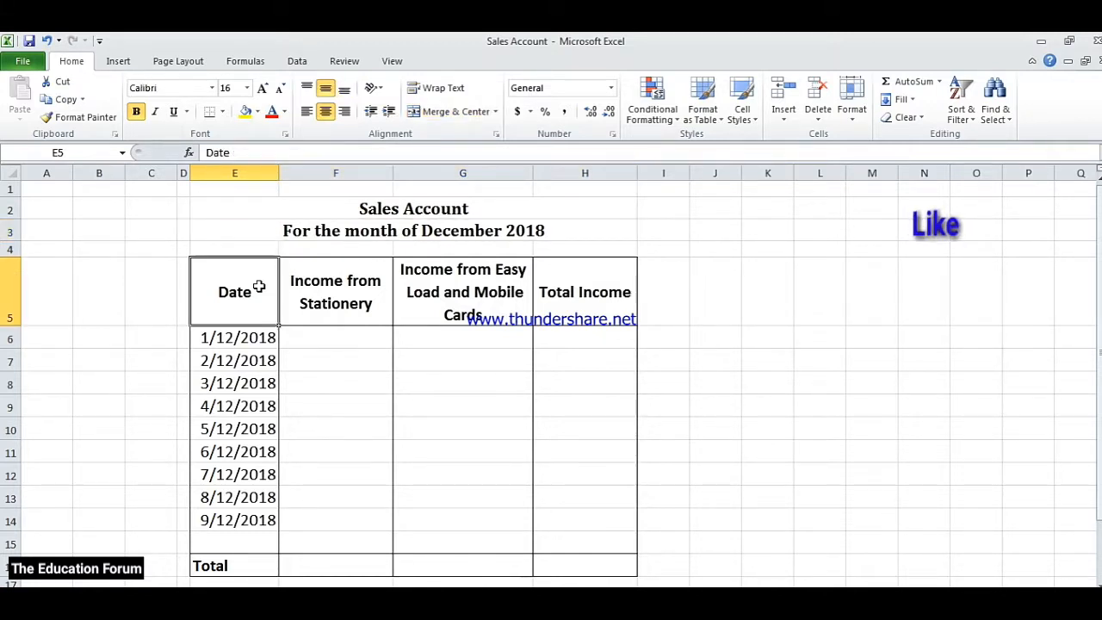
left_click(329, 286)
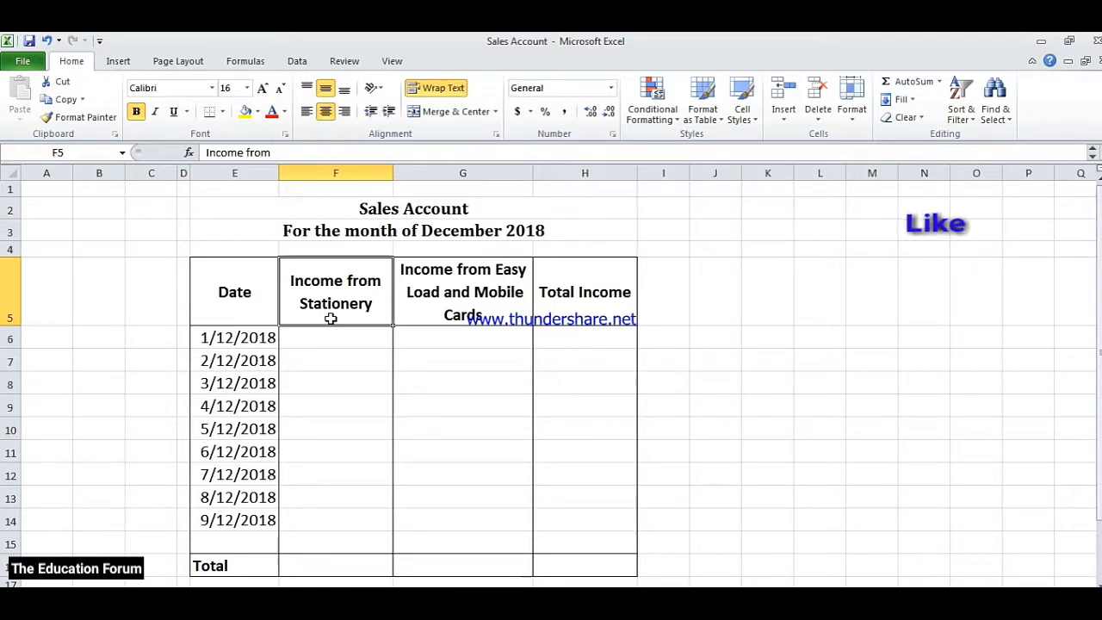
left_click(432, 308)
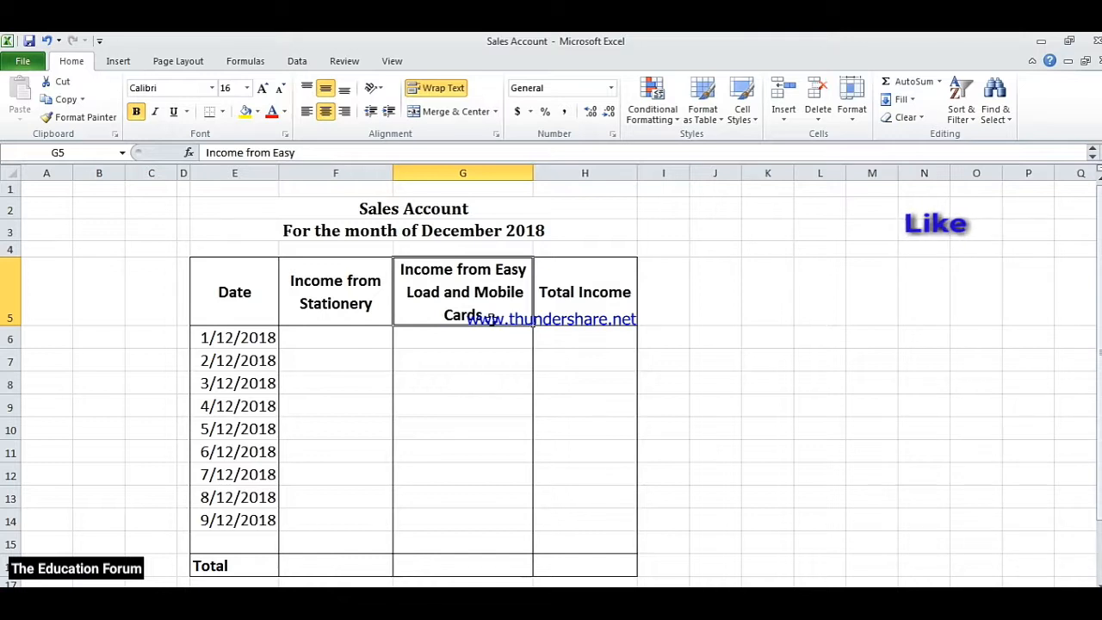
left_click(565, 308)
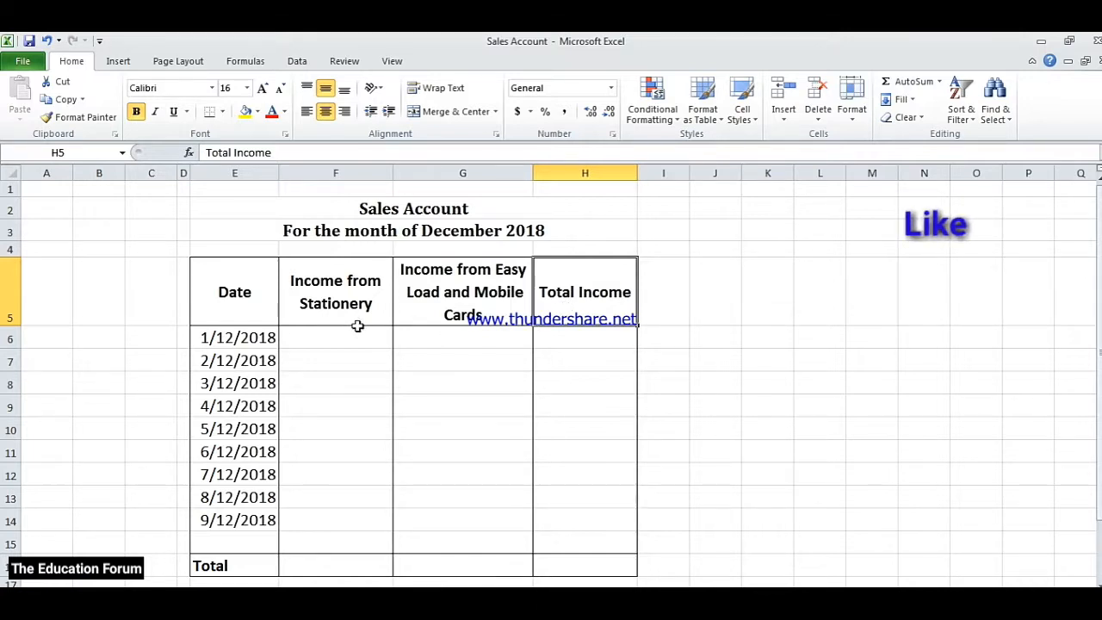
left_click(253, 338)
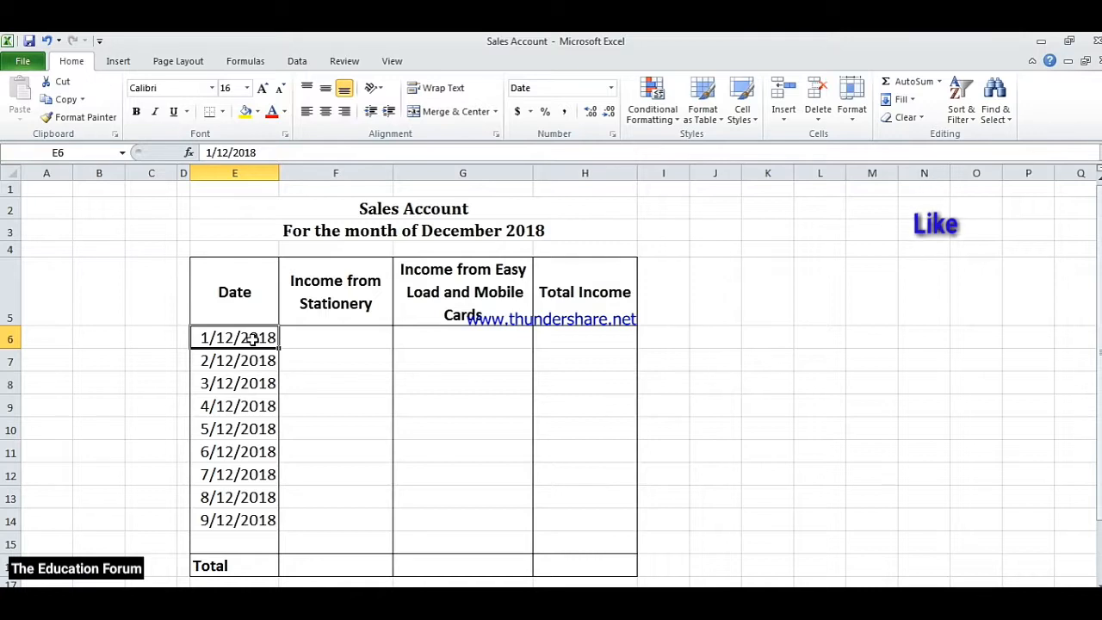
For 1/12/2018, enter 800 as stationery income and 12000 as easy load and mobile cards income
left_click(312, 339)
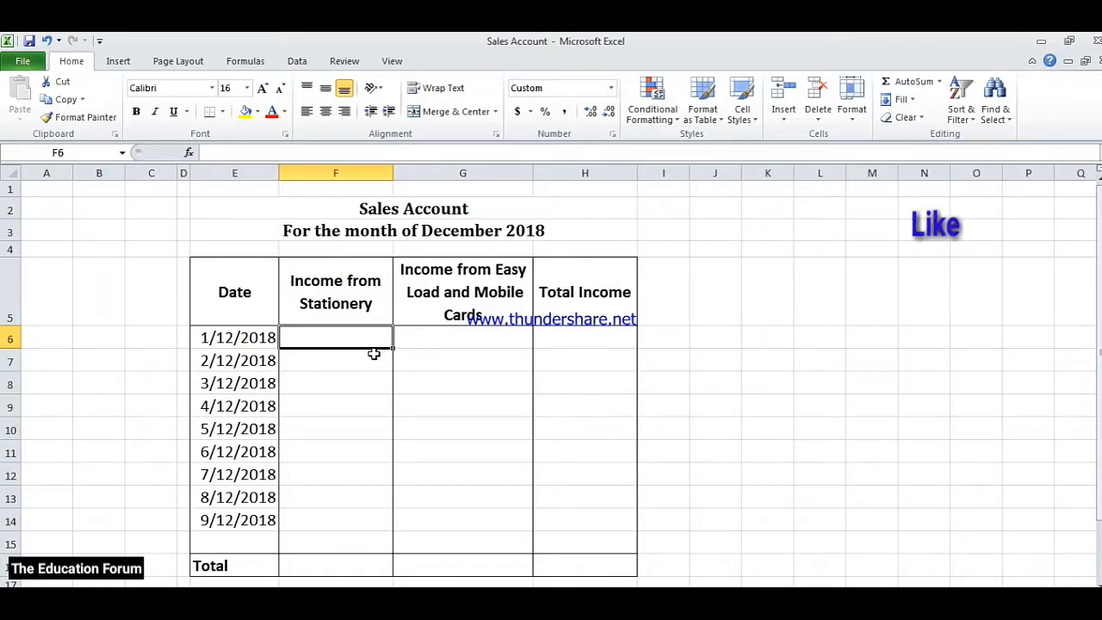
type("800")
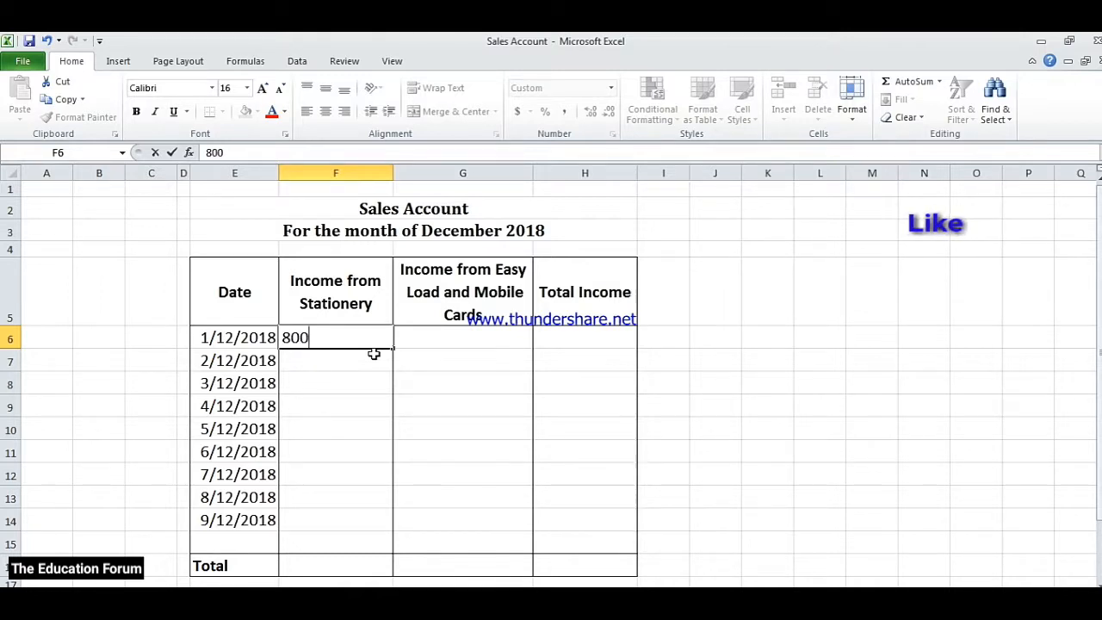
key("Tab")
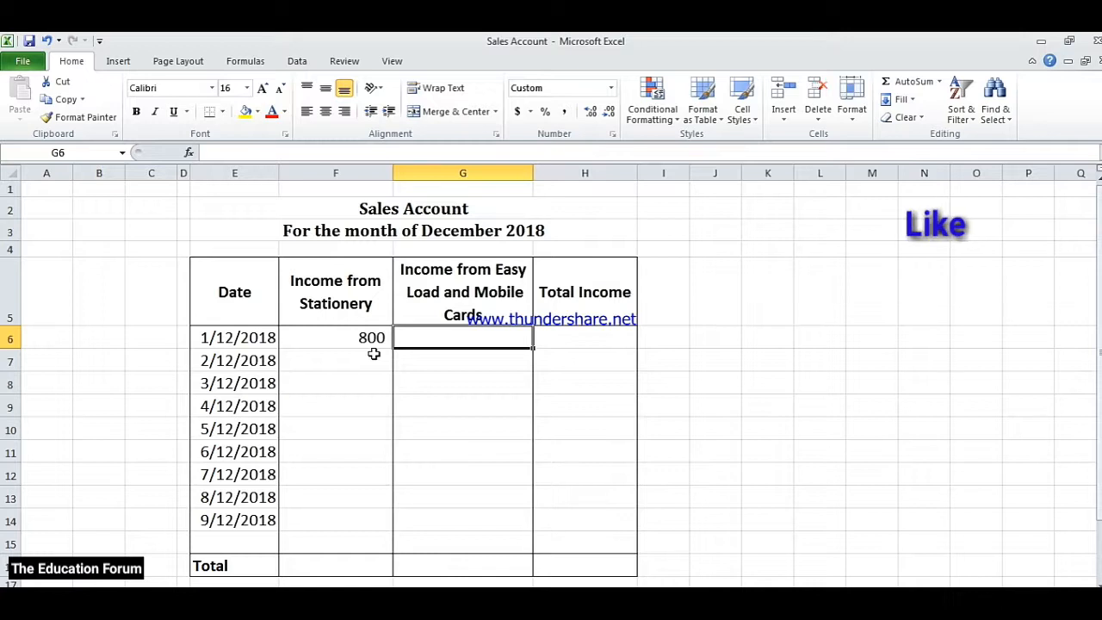
type("1")
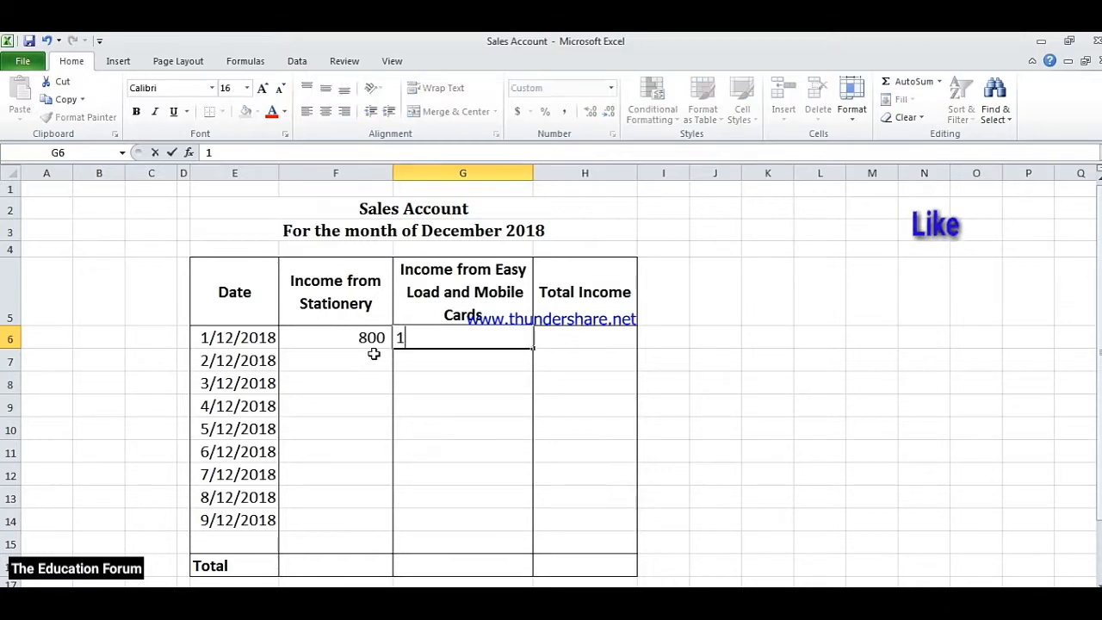
type("2000")
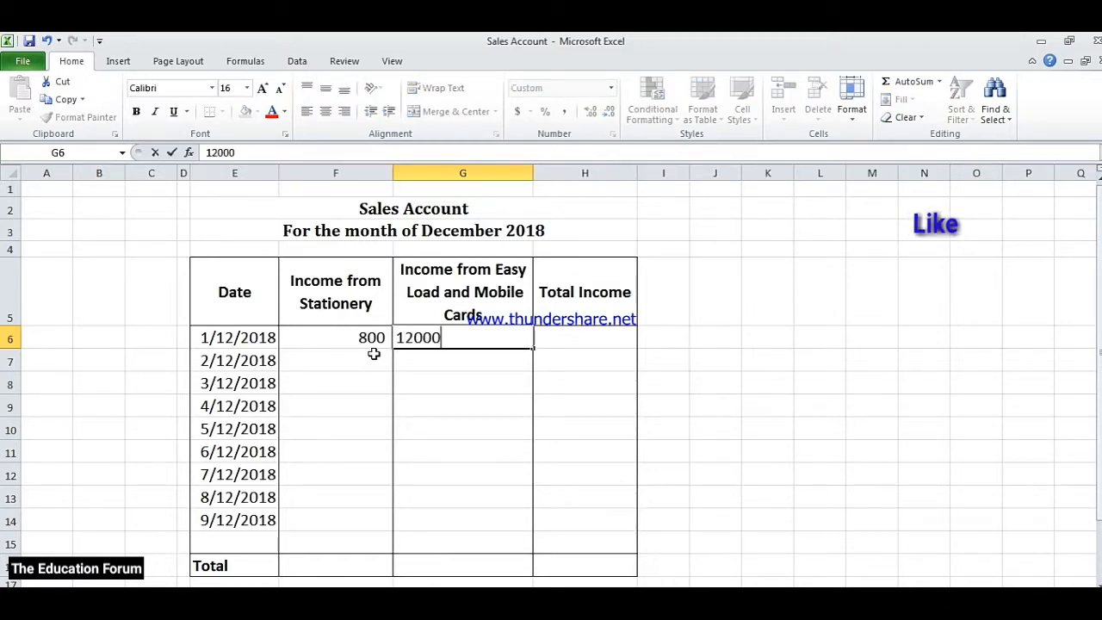
key("Return")
For 2/12/2018, enter 1500 as stationery income and 8000 as easy load and mobile cards income
left_click(374, 354)
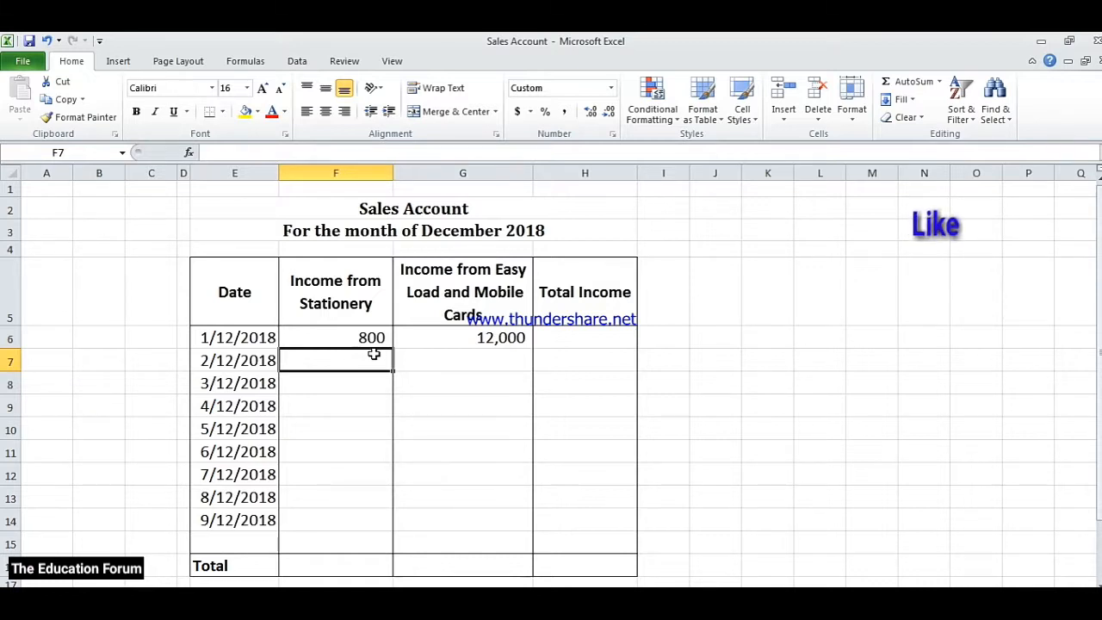
type("1")
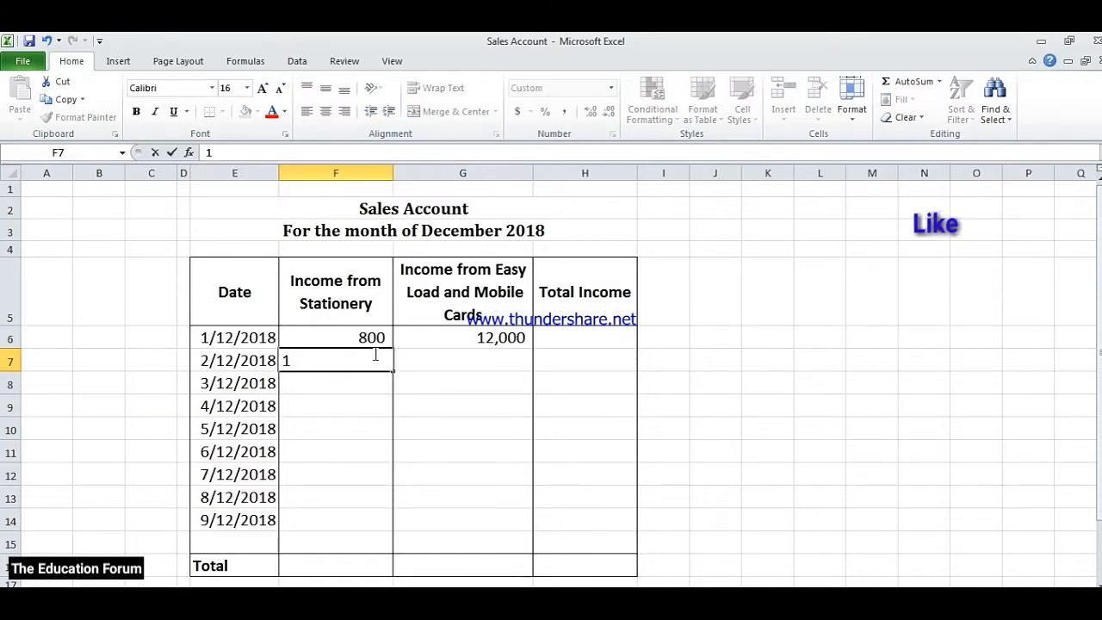
type(",500")
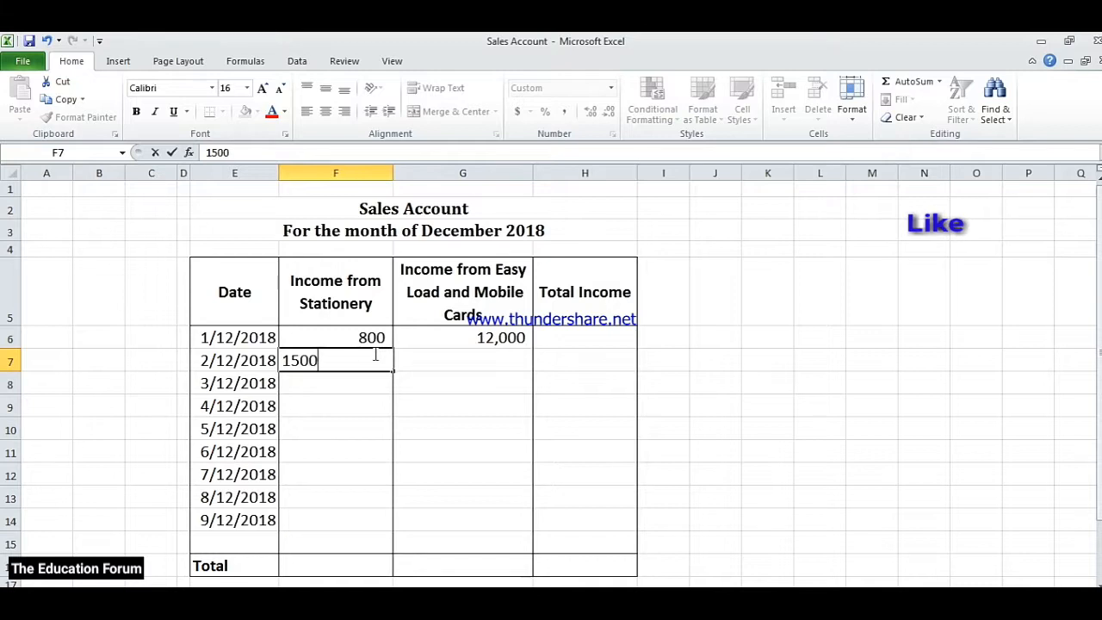
key("Tab")
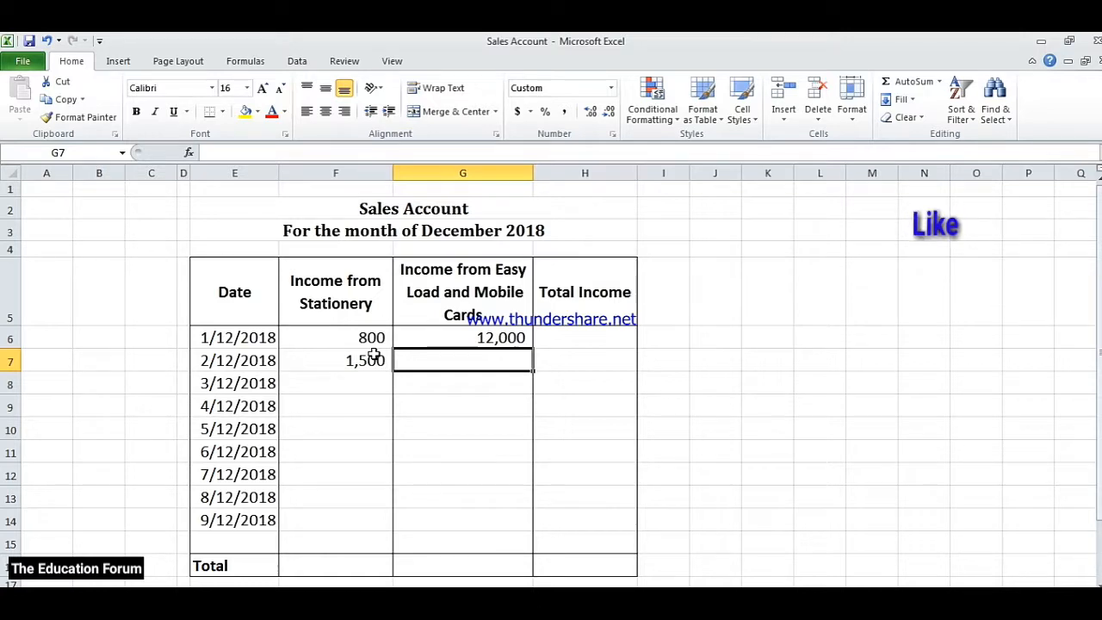
type("8")
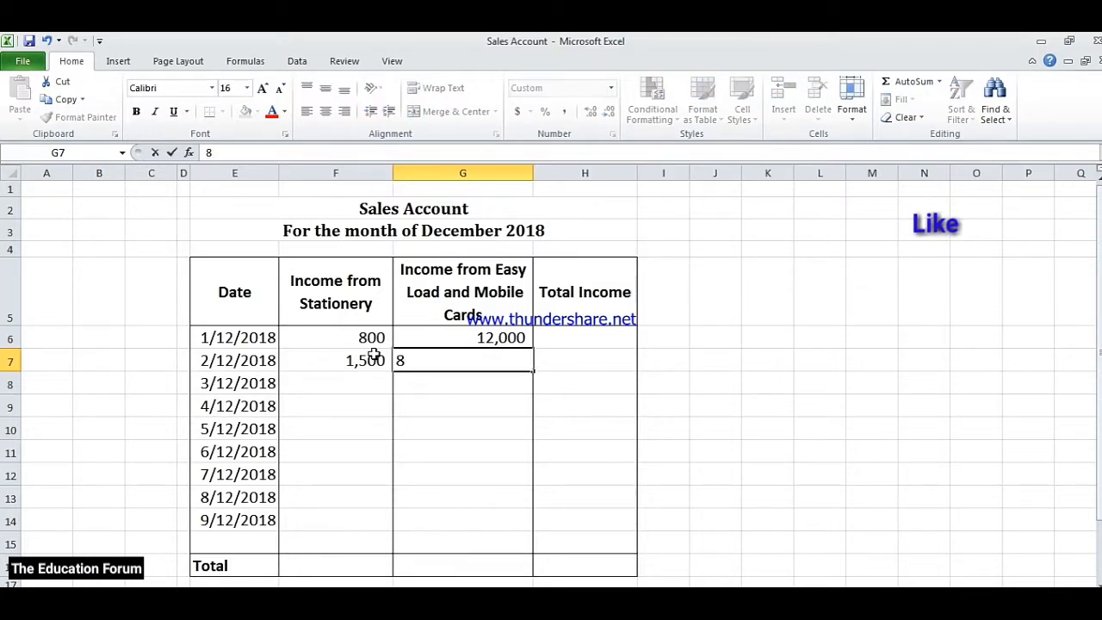
type(",000")
key("Return")
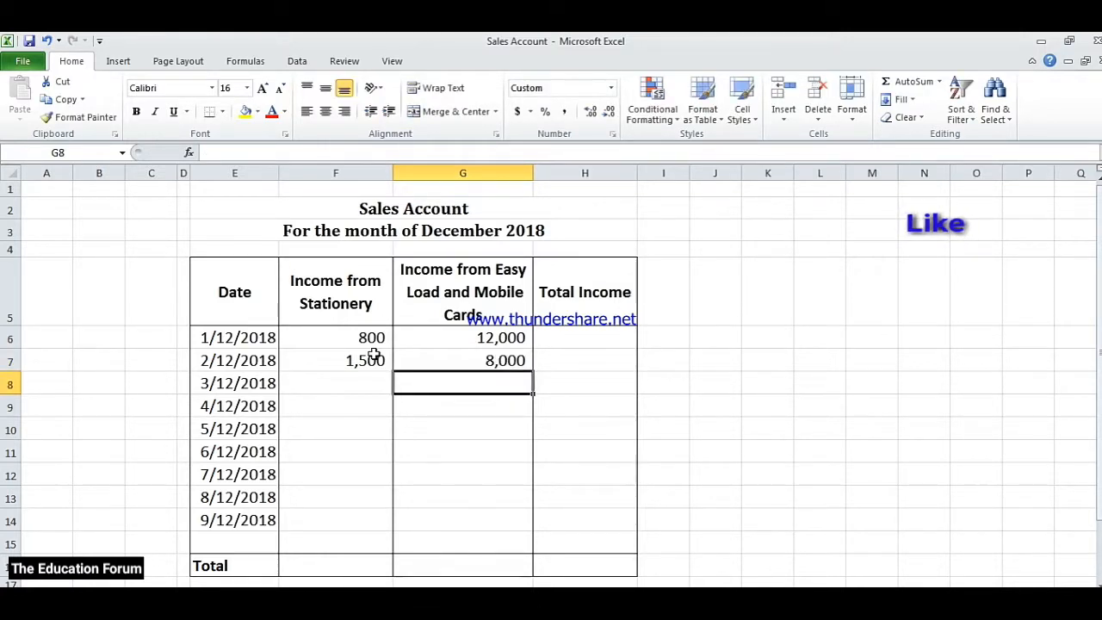
For 3/12/2018, enter 5000 as stationery income and 17000 as easy load and mobile cards income
key("Left")
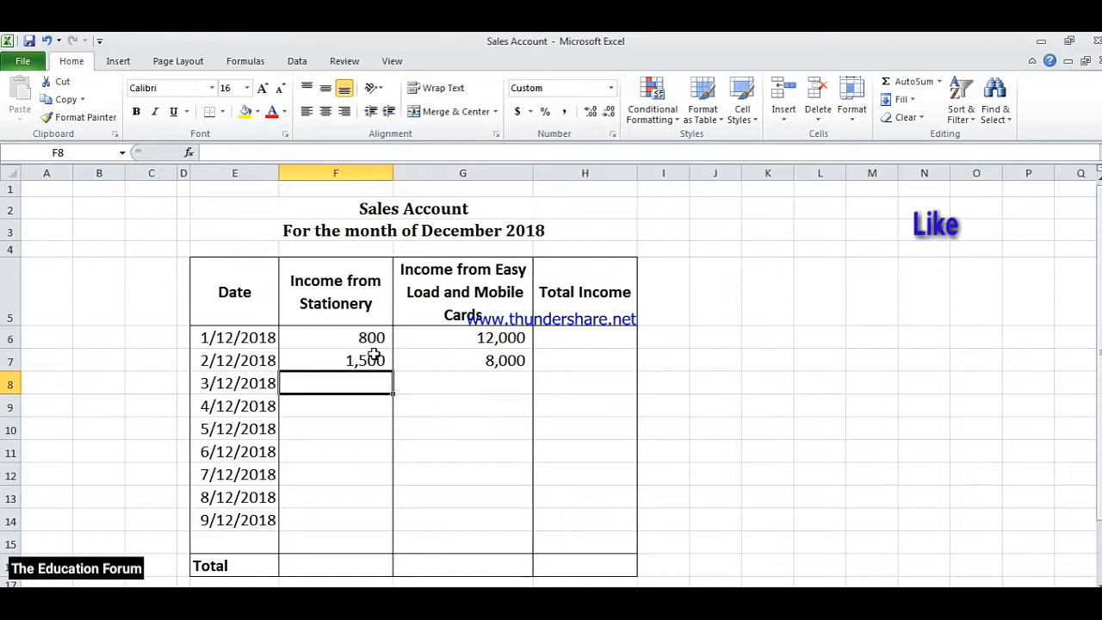
type("5")
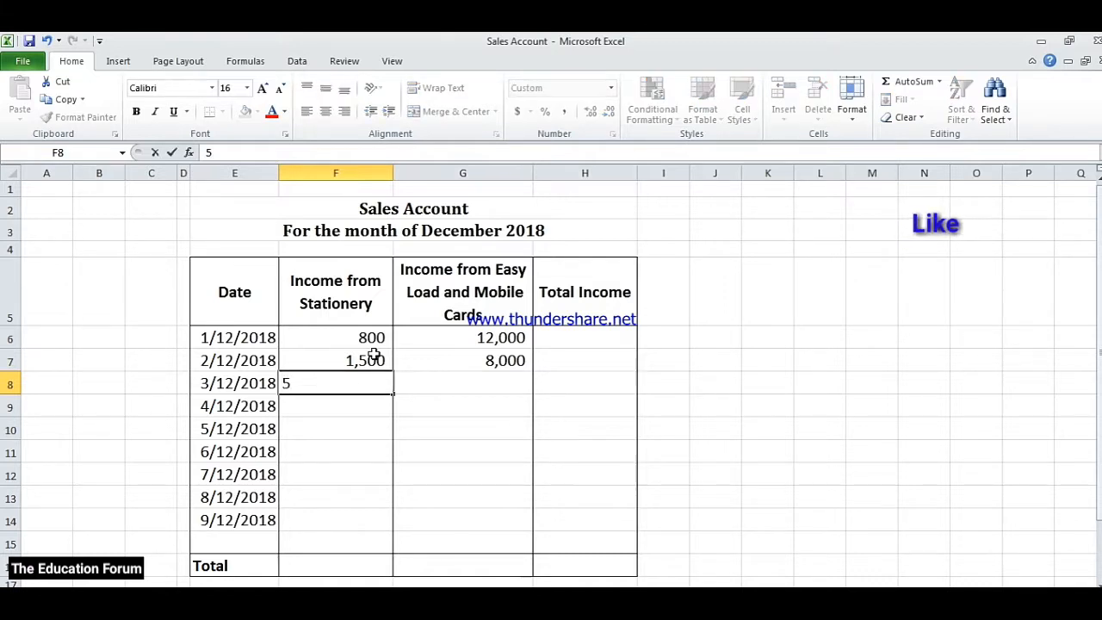
type(",00000")
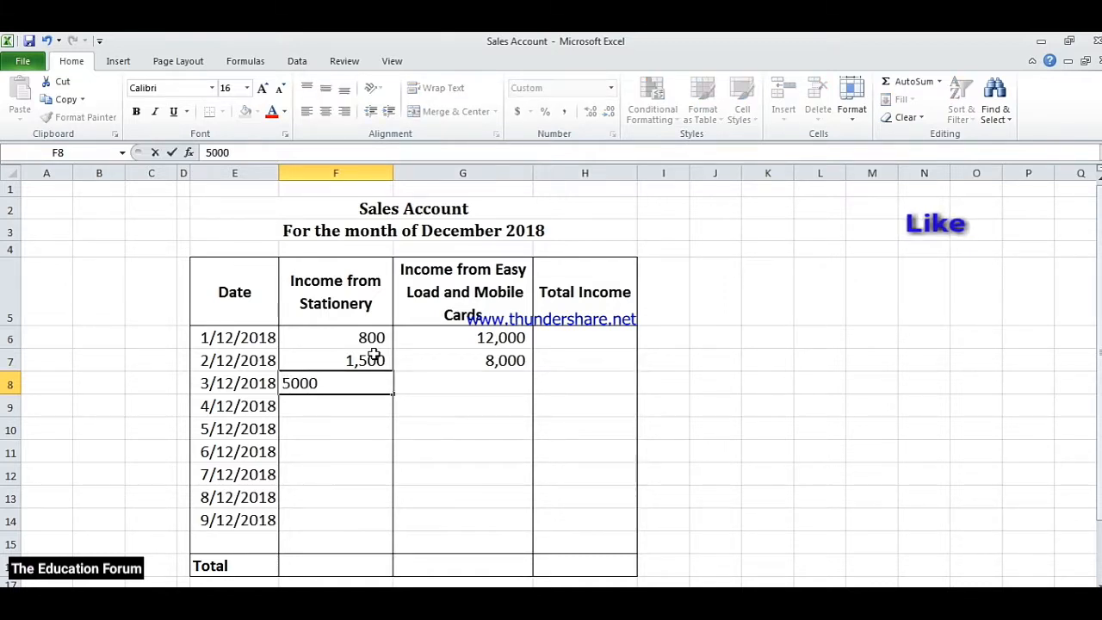
key("Tab")
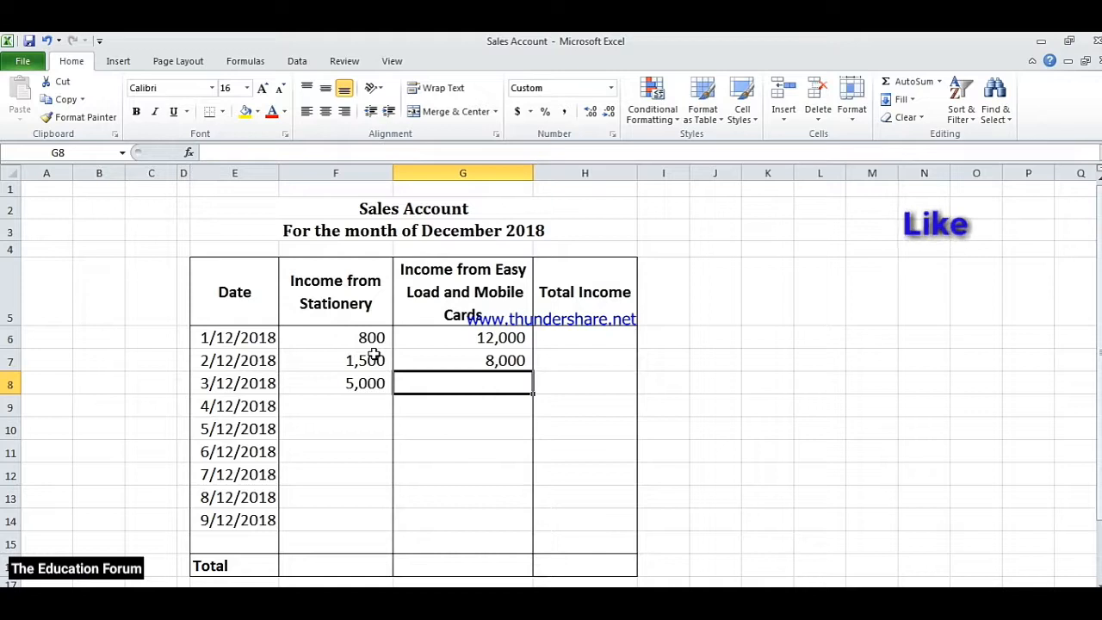
type("170")
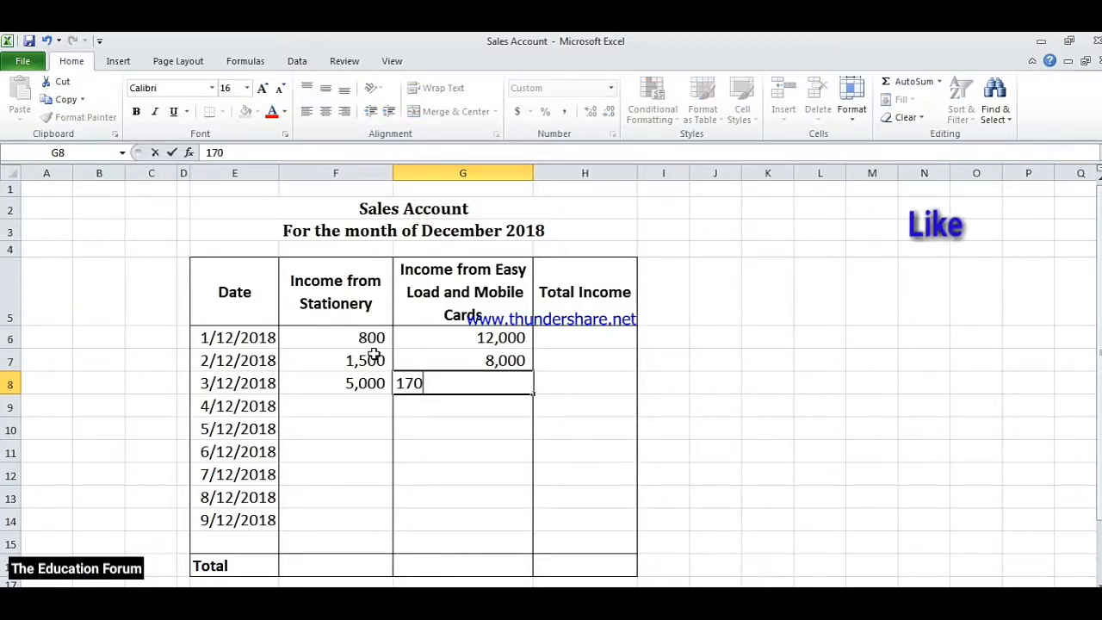
type("00")
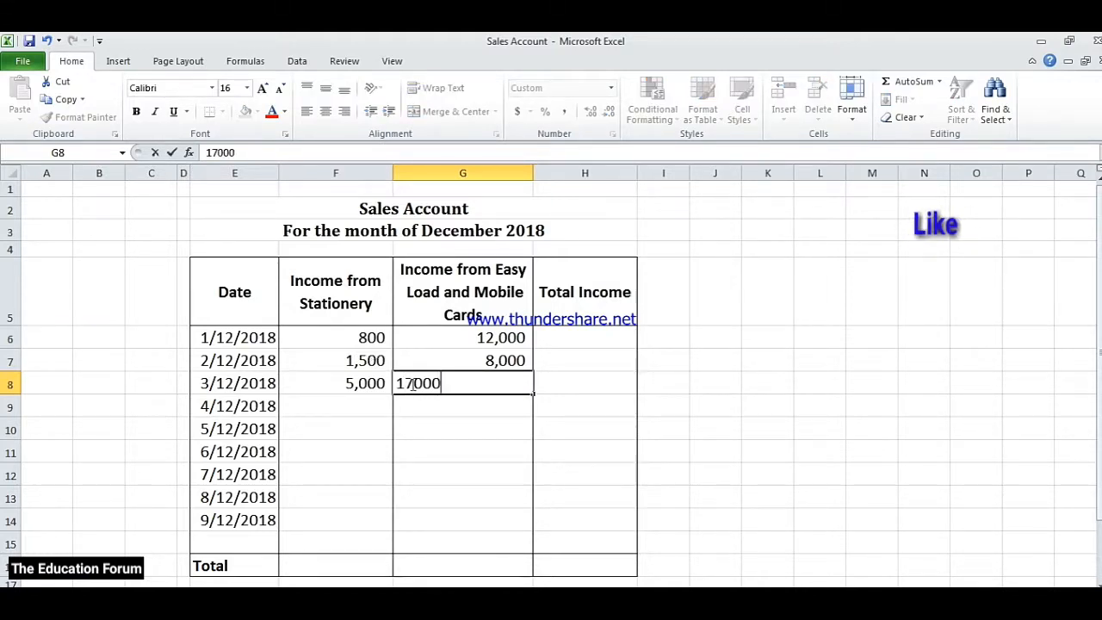
left_click(360, 338)
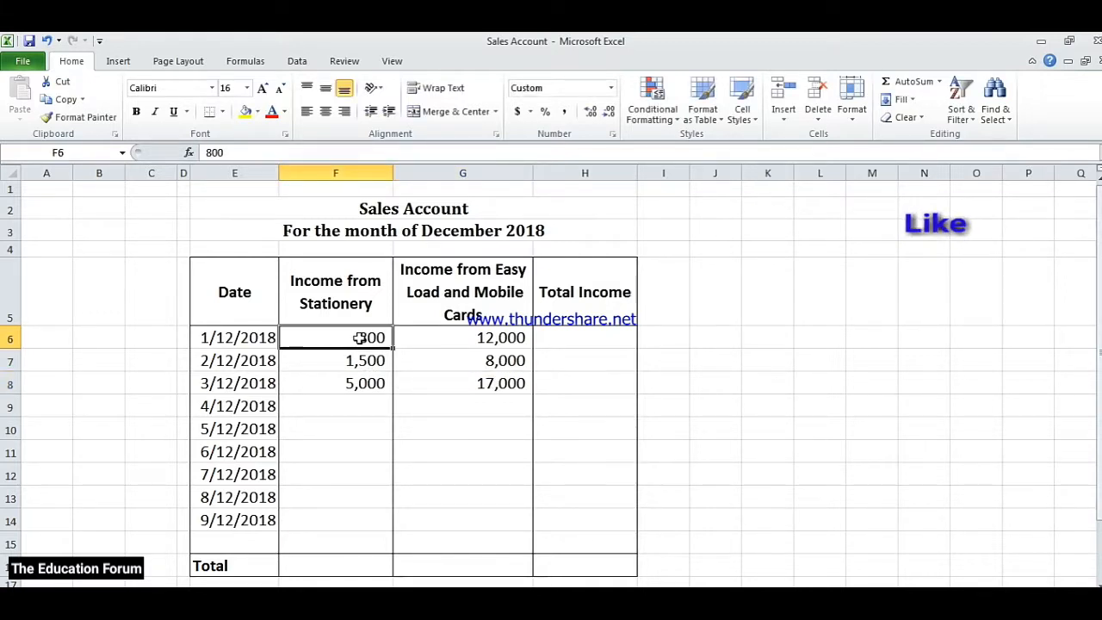
Enter =SUM(F6:G6) in H6 as the total income for 1/12/2018
left_click(452, 339)
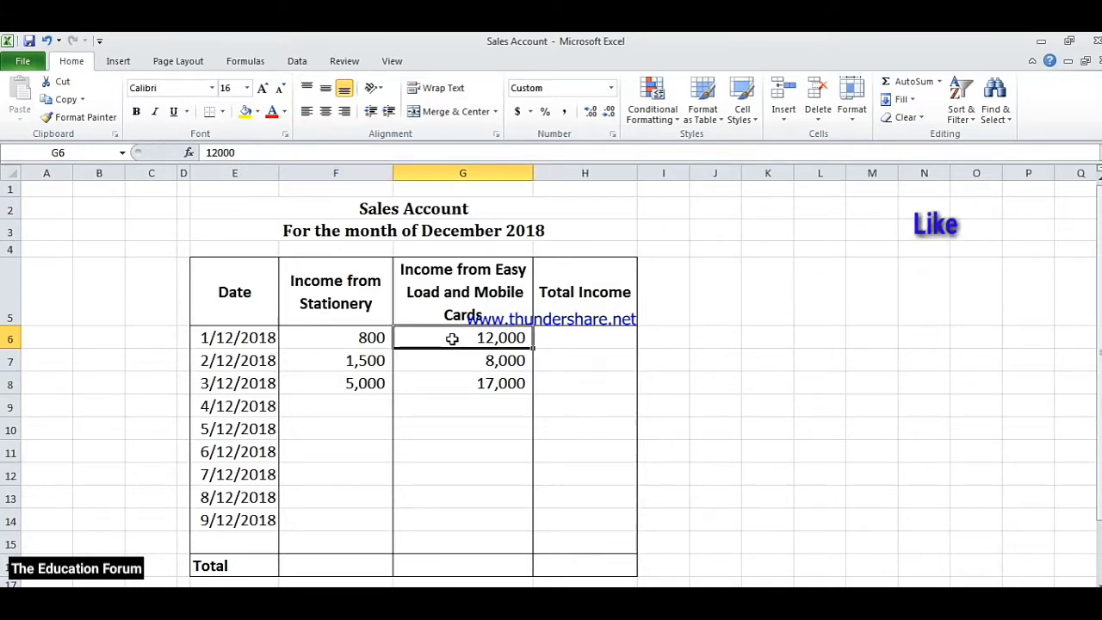
left_click(564, 340)
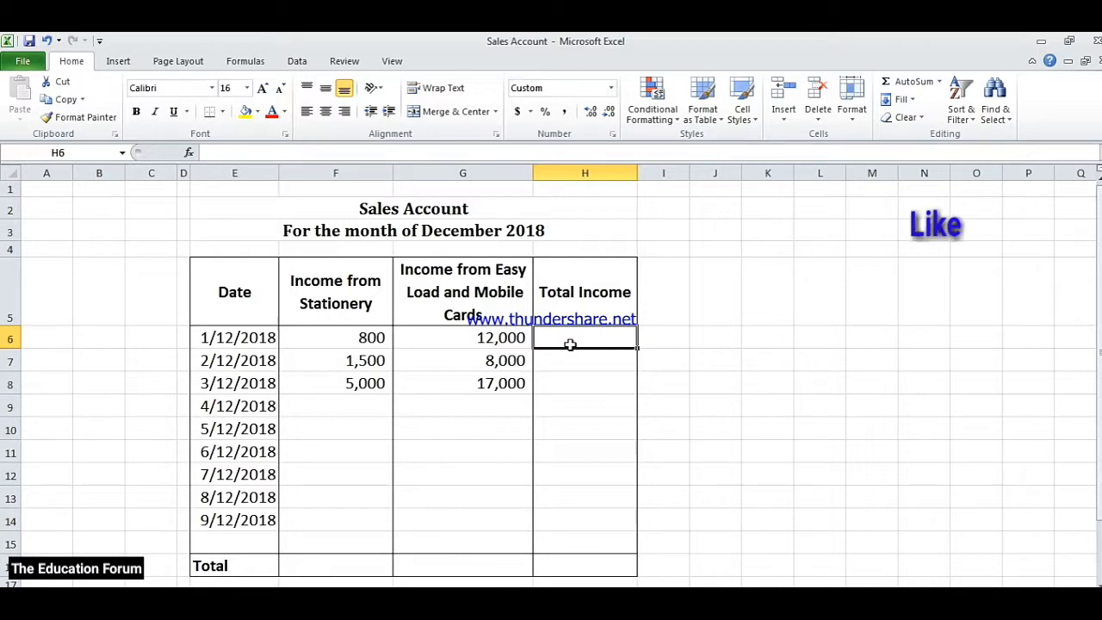
type("=")
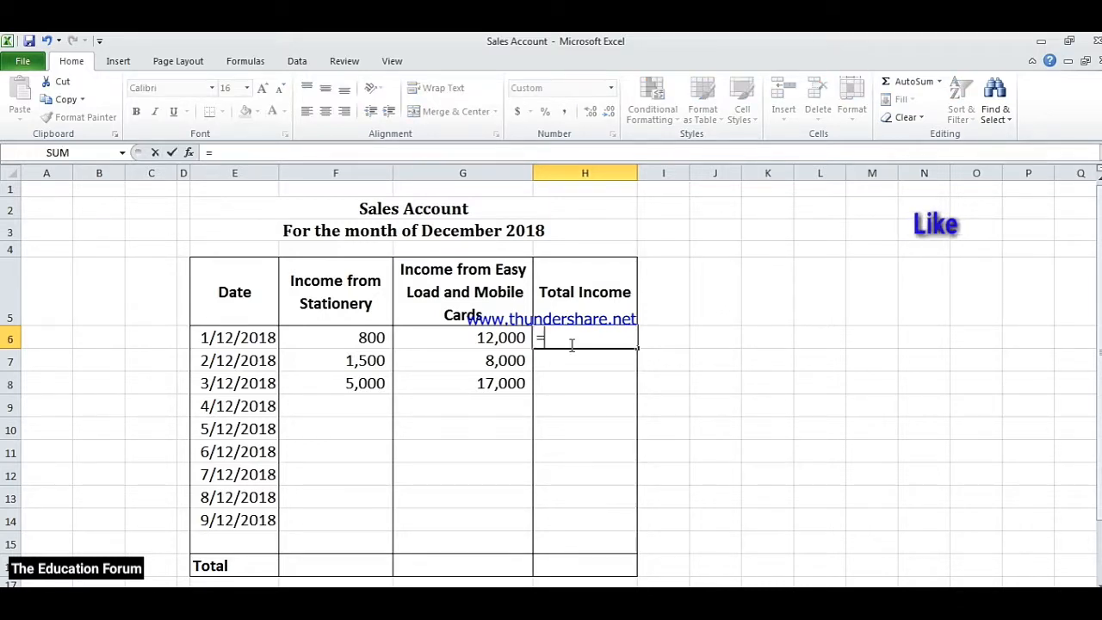
type("su")
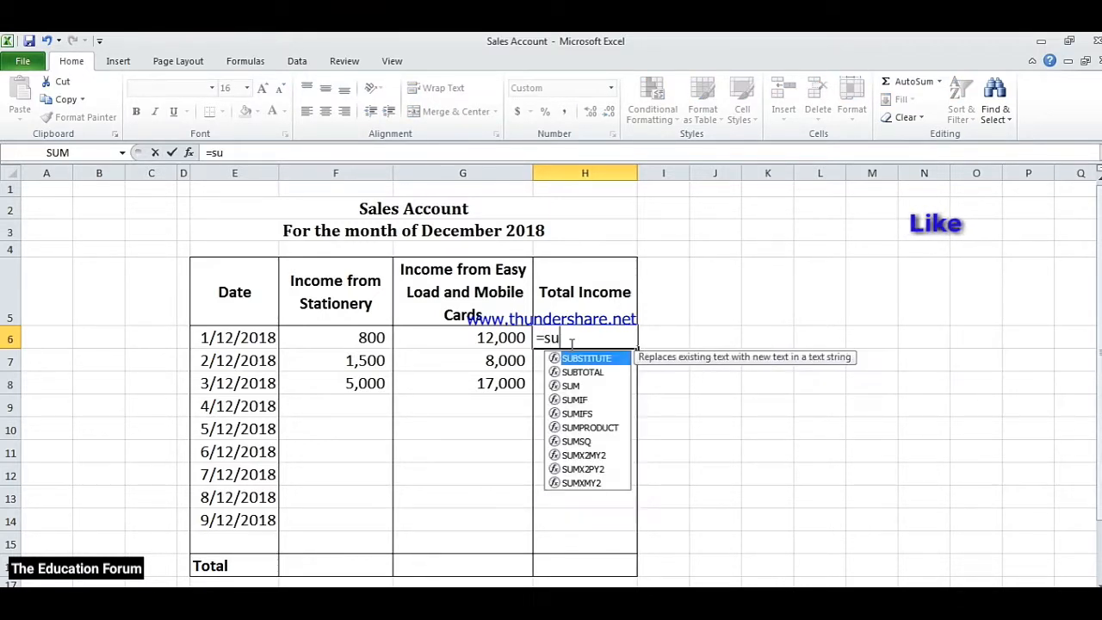
type("m(")
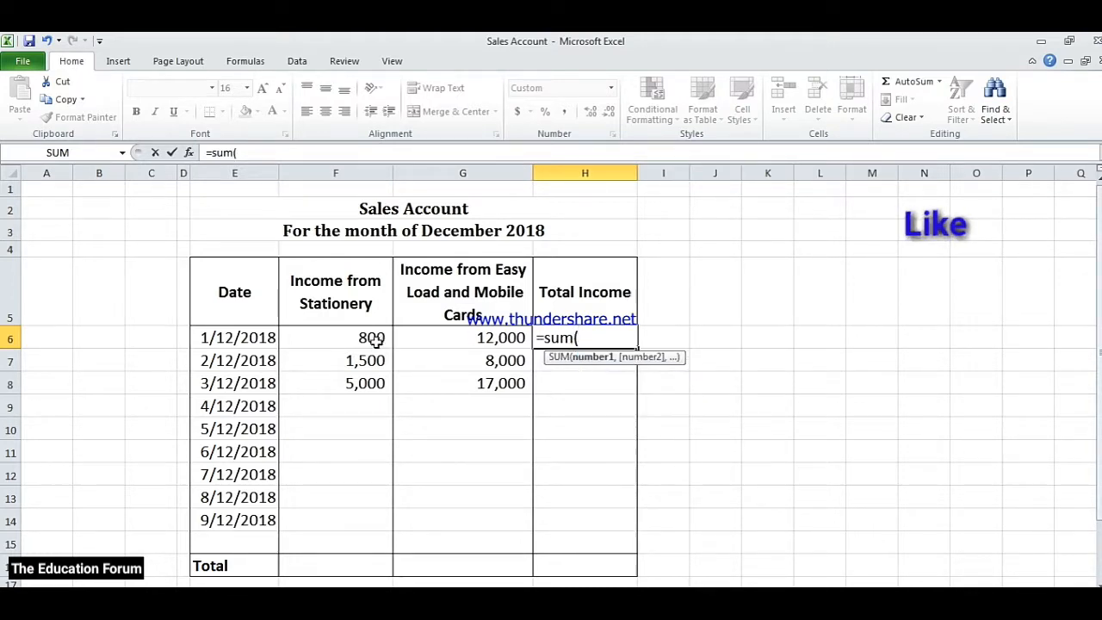
left_click(373, 339)
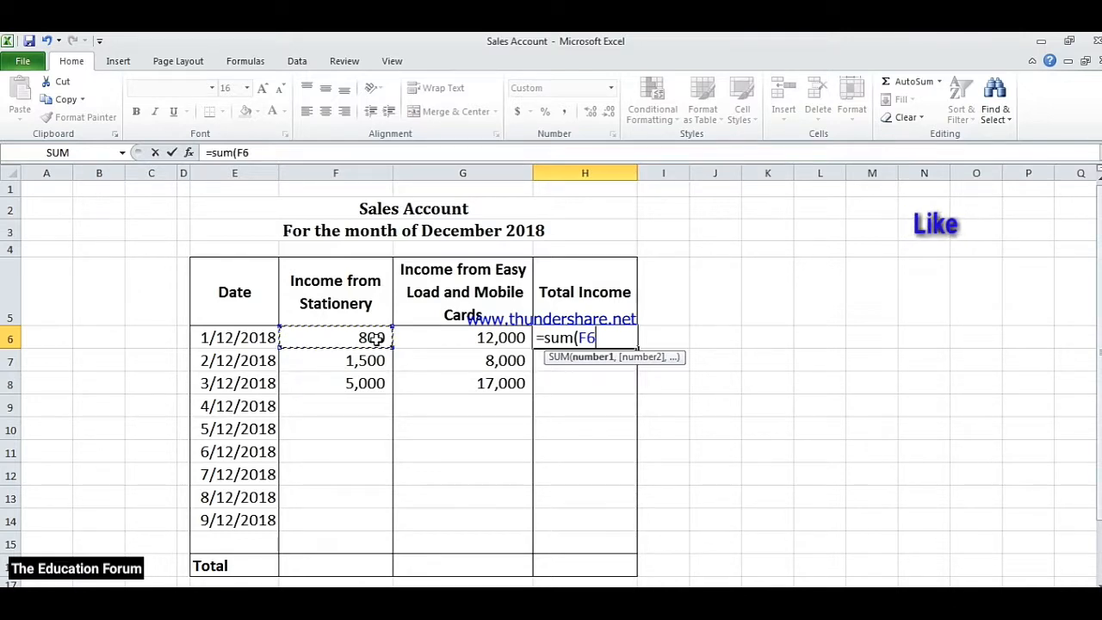
type(":")
left_click(373, 338)
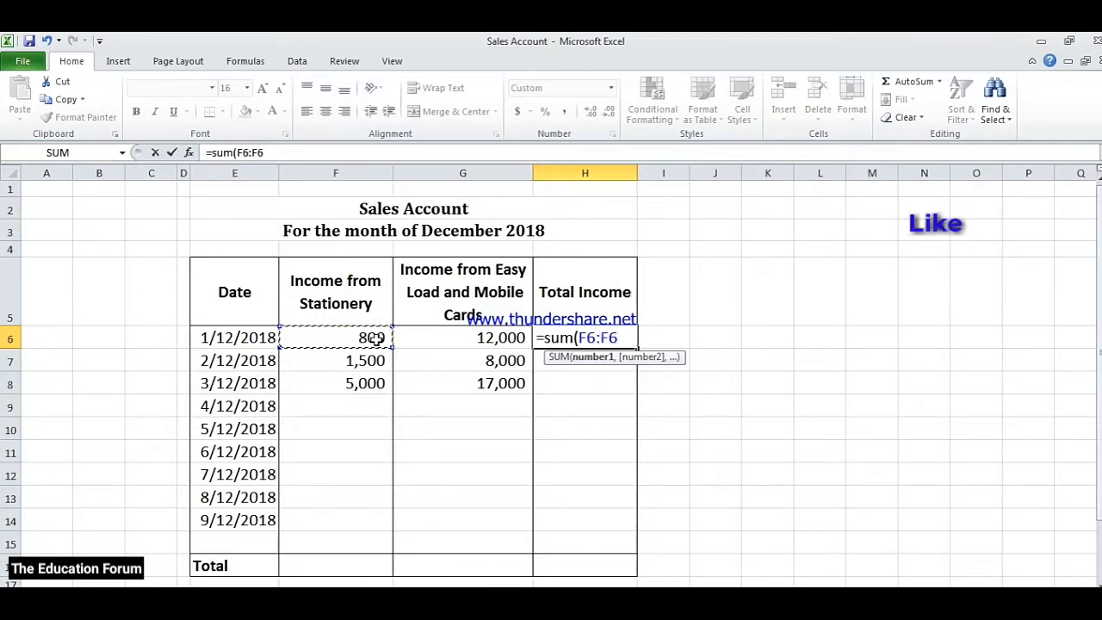
left_click(483, 339)
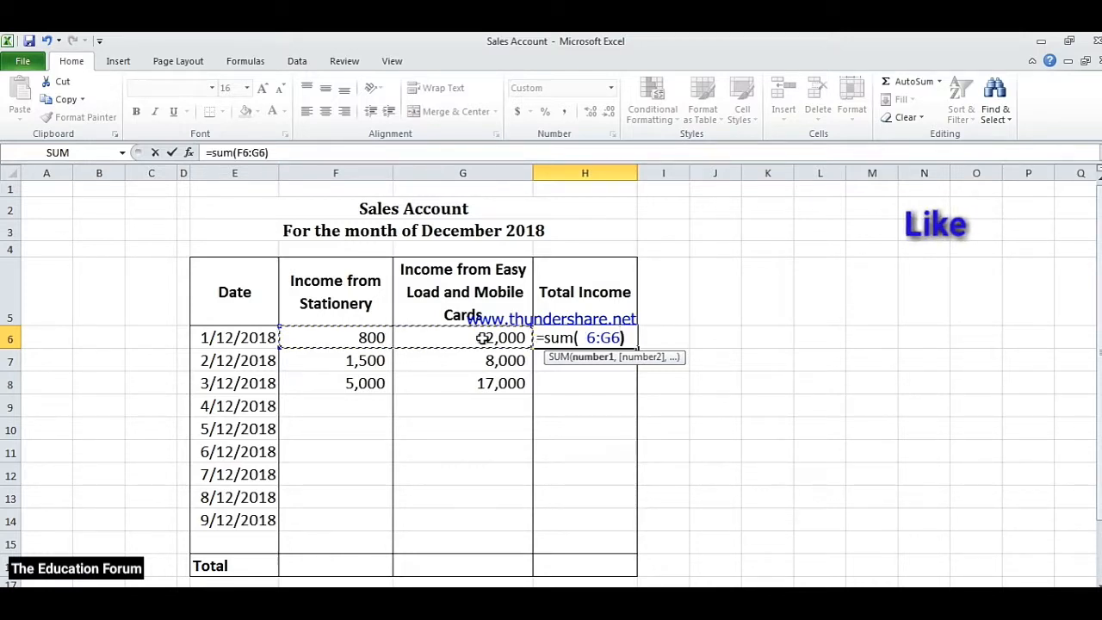
type(")")
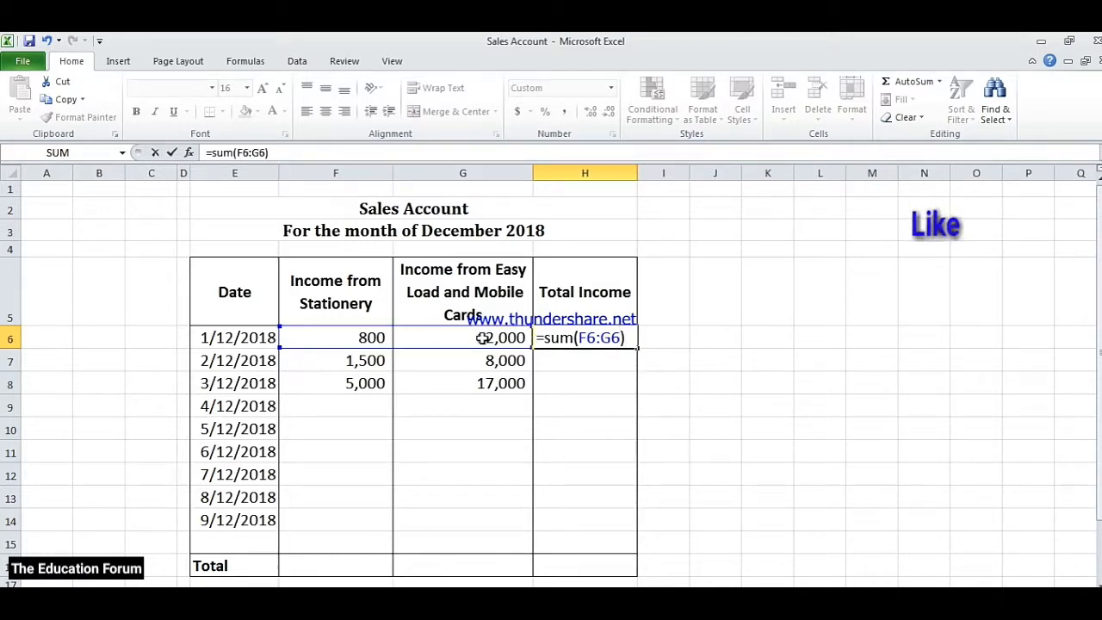
key("Return")
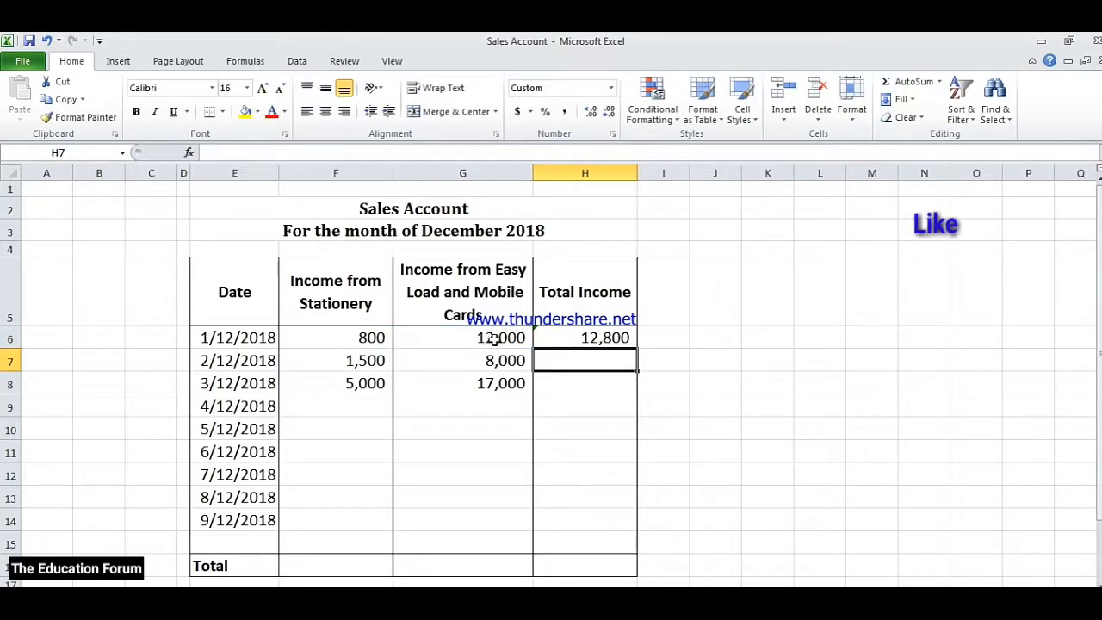
Copy the H6 total income formula down through H15 and check the formulas for the first three dates
left_click(600, 339)
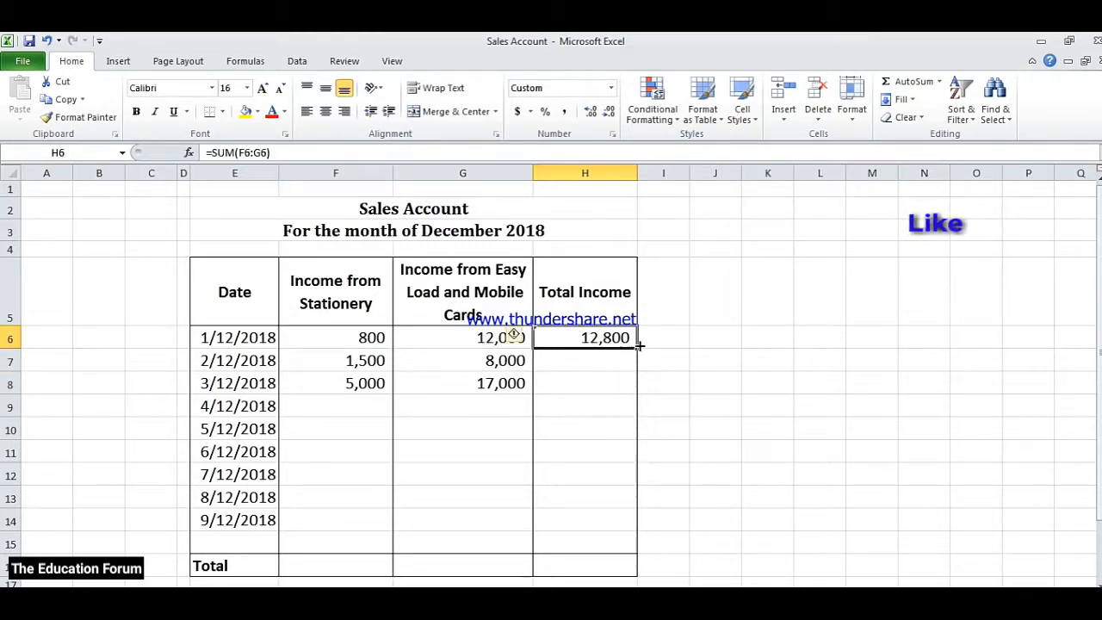
left_click_drag(639, 346, 637, 554)
left_click(601, 337)
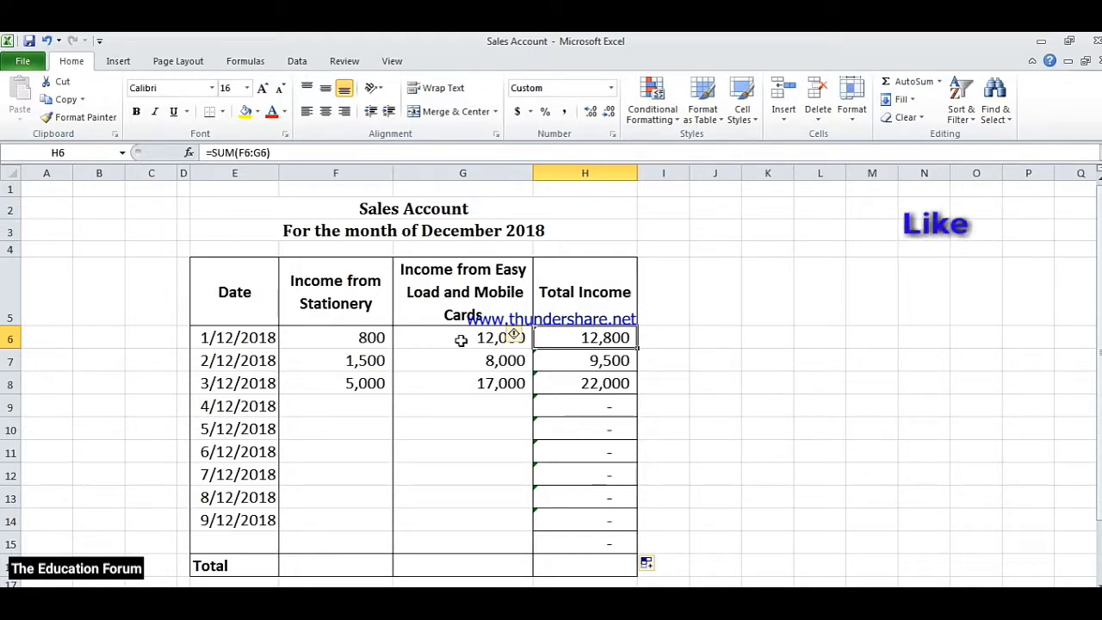
left_click(567, 364)
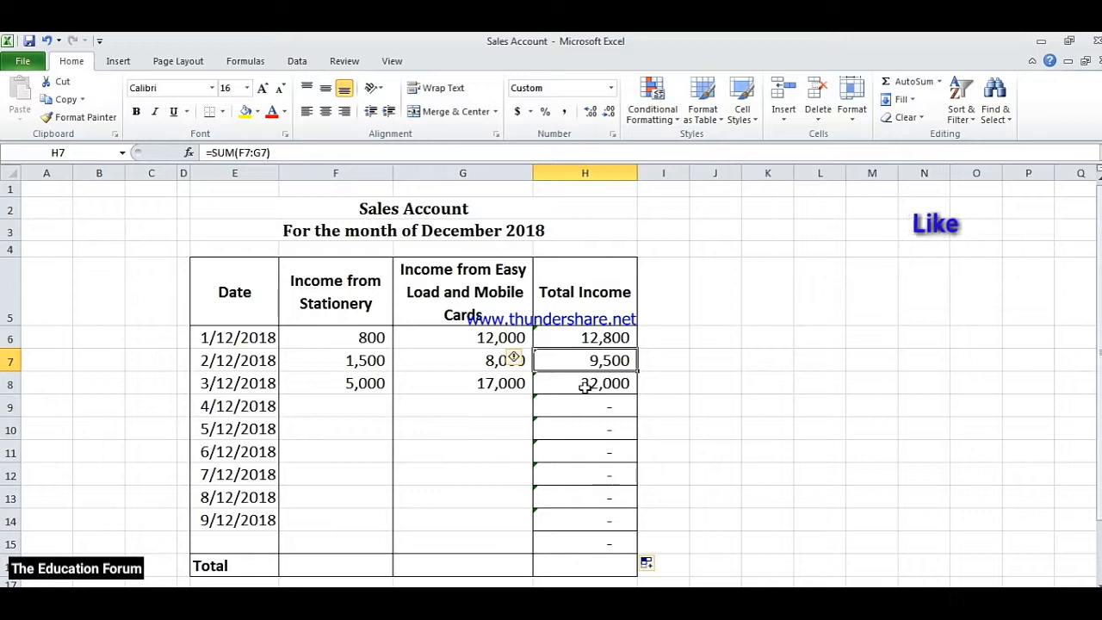
left_click(584, 384)
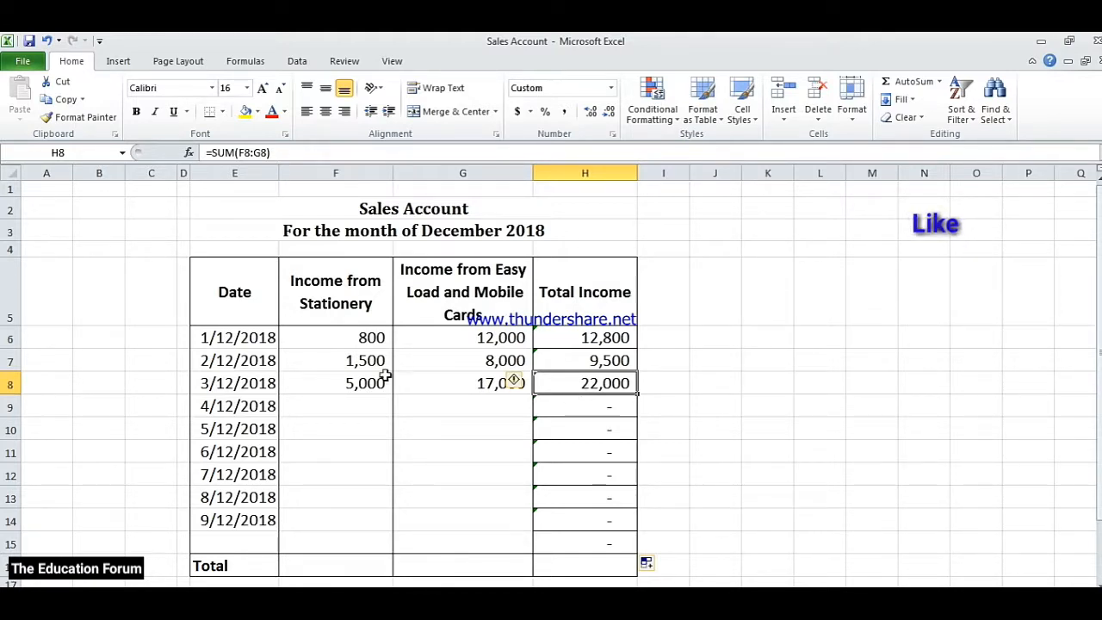
Use AutoSum to add Total row sums for the stationery column and the easy load and mobile cards column
left_click_drag(371, 338, 368, 555)
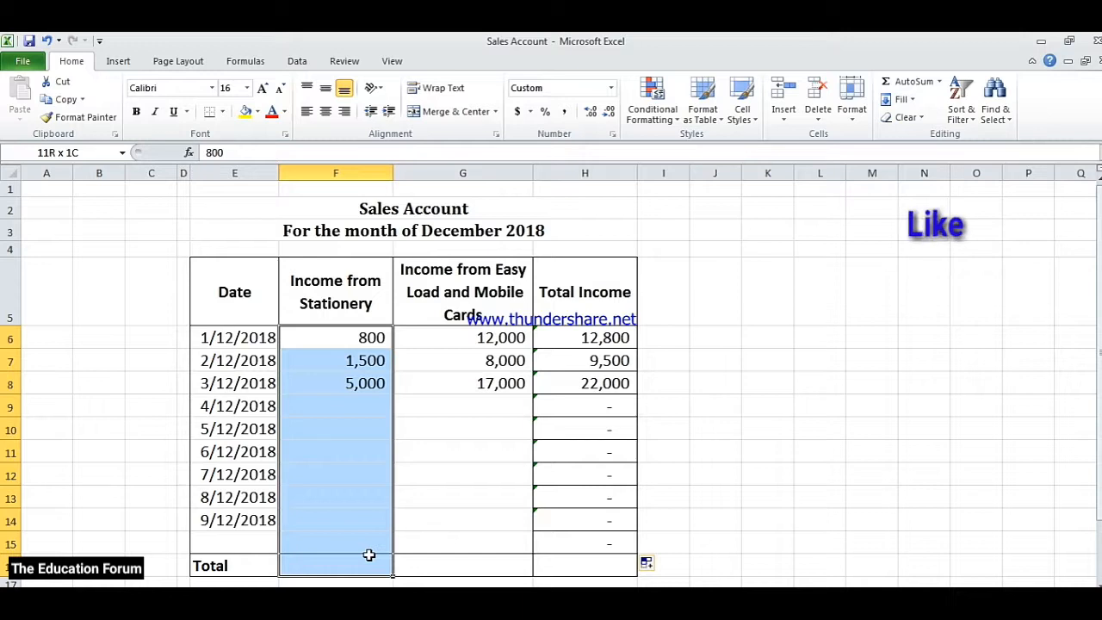
left_click_drag(368, 556, 369, 555)
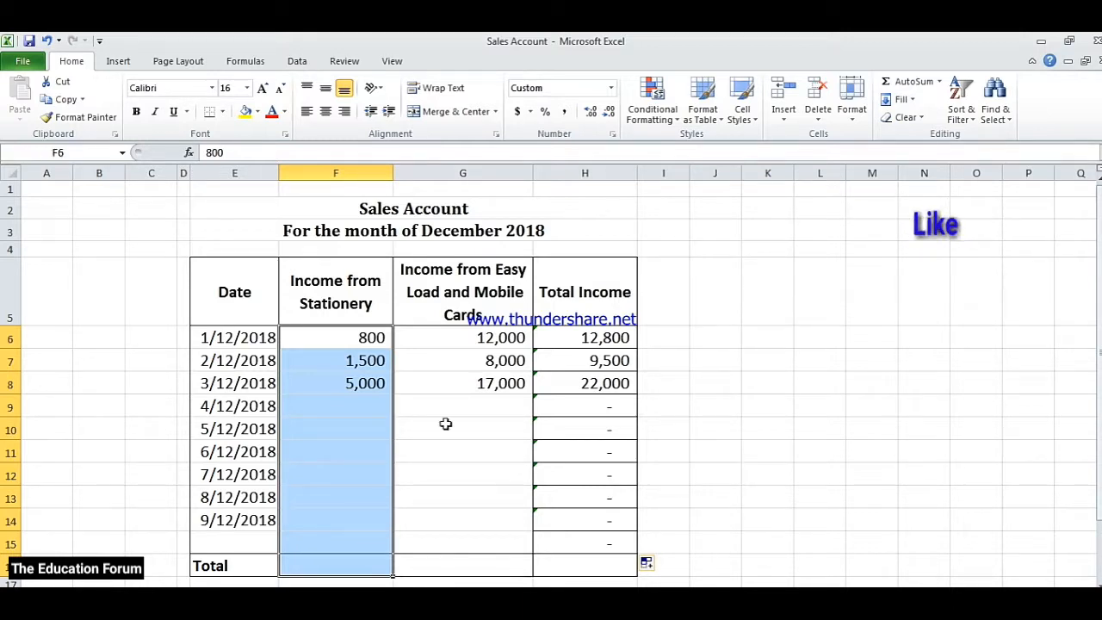
left_click(911, 85)
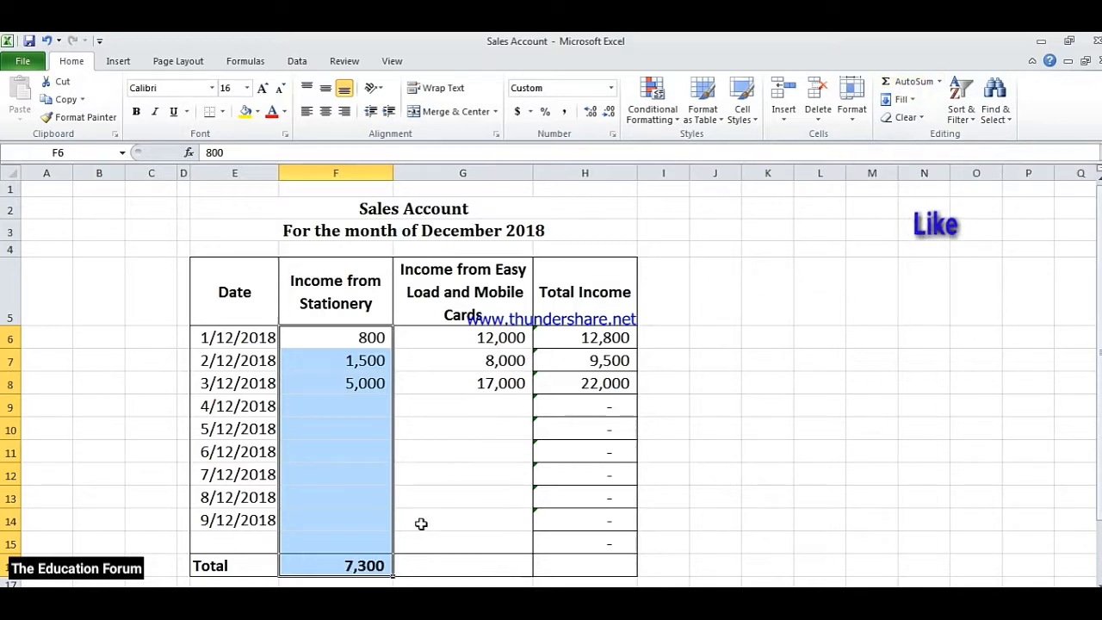
left_click_drag(471, 345, 472, 558)
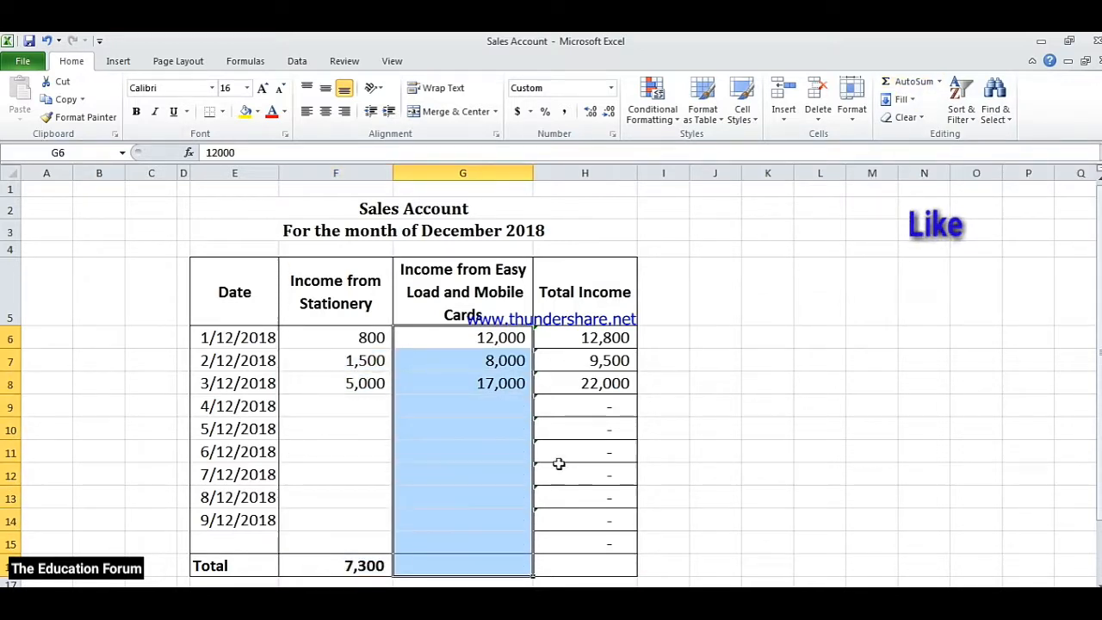
left_click(915, 87)
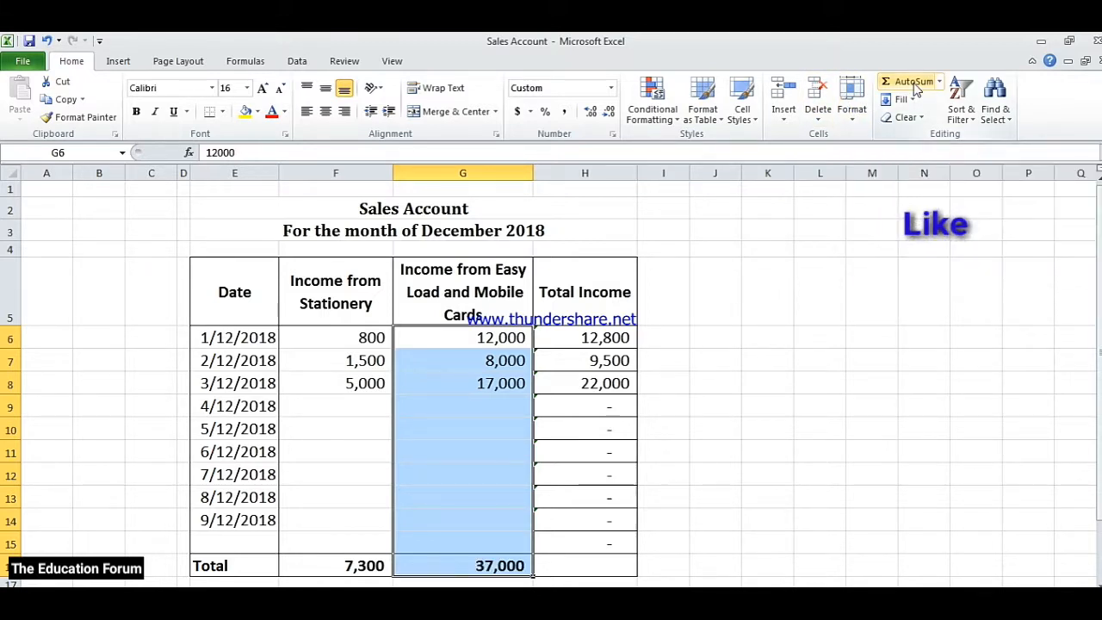
Enter =F16+G16 in H16 as the overall total income for the month
left_click(579, 562)
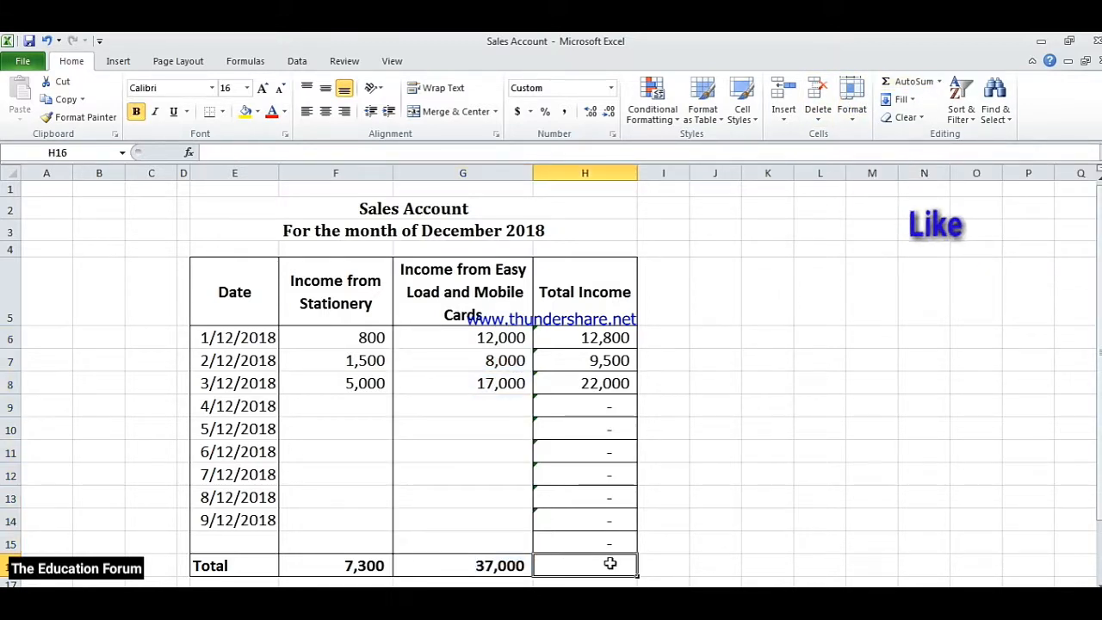
type("=")
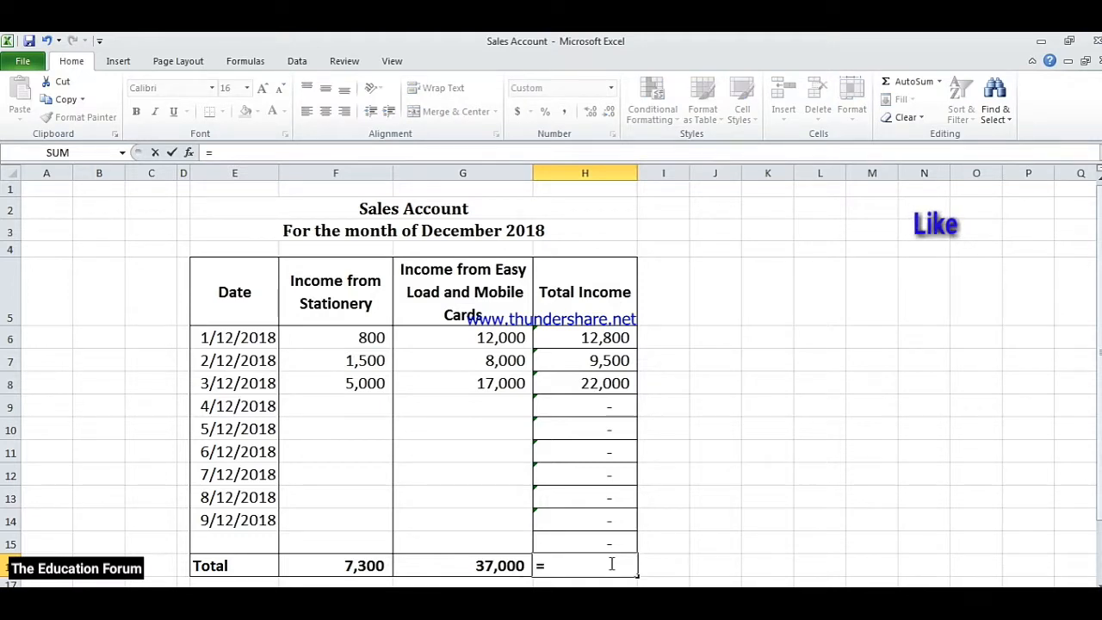
left_click(365, 566)
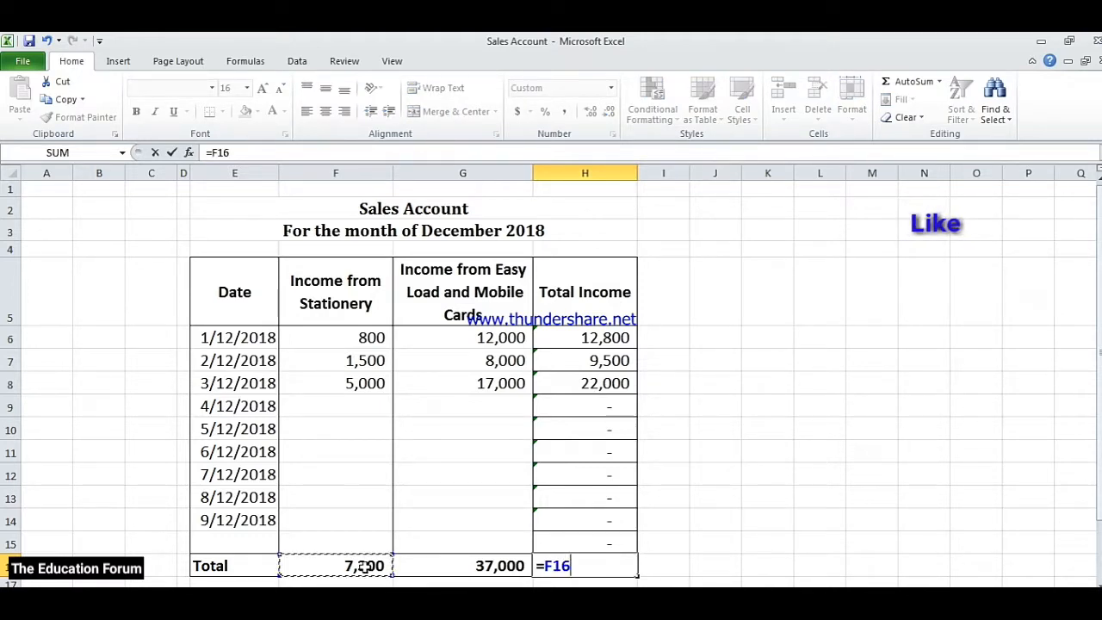
type("+")
left_click(481, 573)
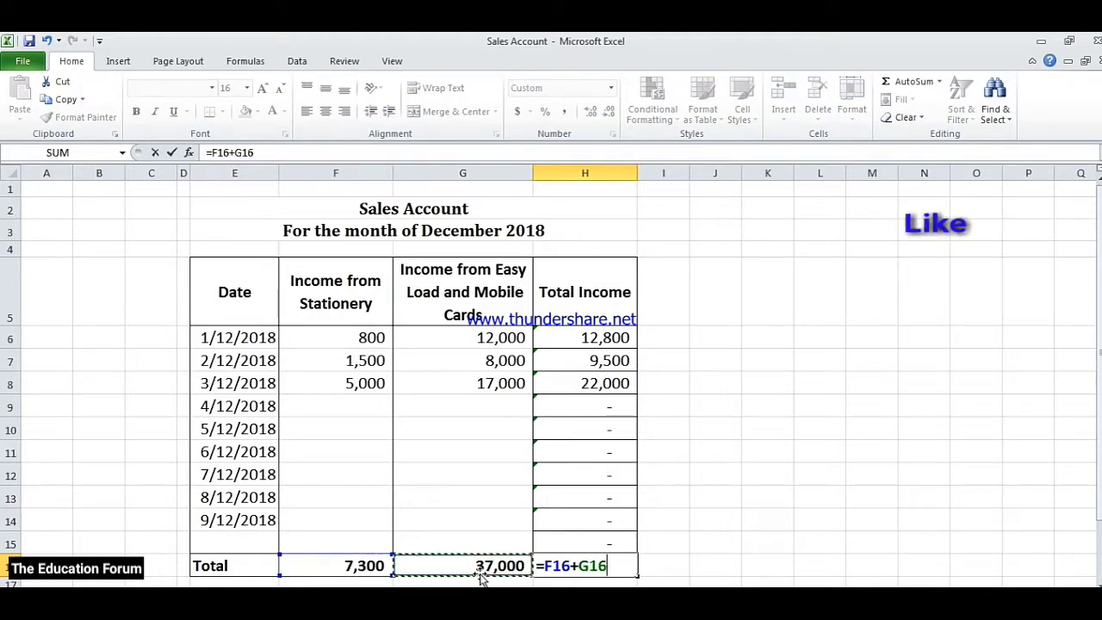
key("Return")
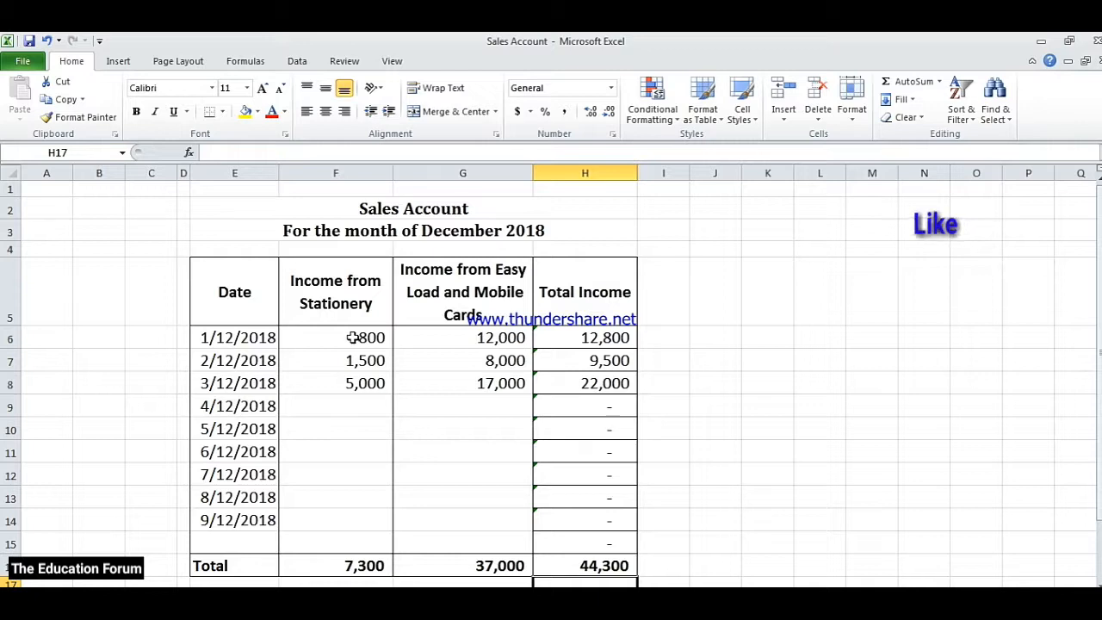
Review the stationery incomes and the three Total row formulas, and dismiss the Windows PowerShell error dialog
left_click_drag(353, 341, 353, 376)
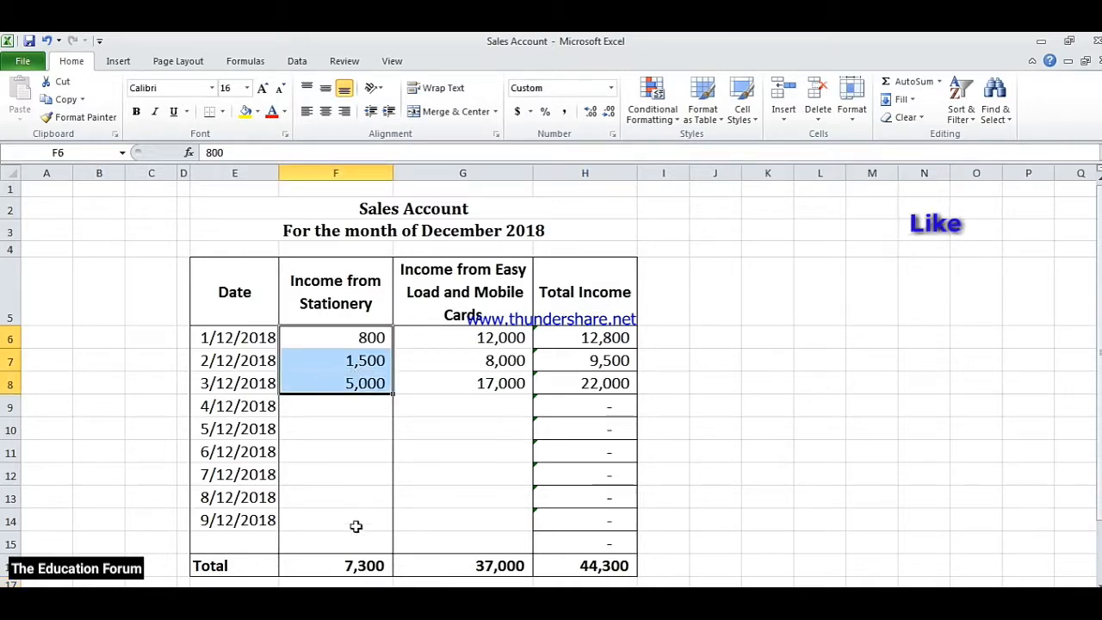
left_click(358, 566)
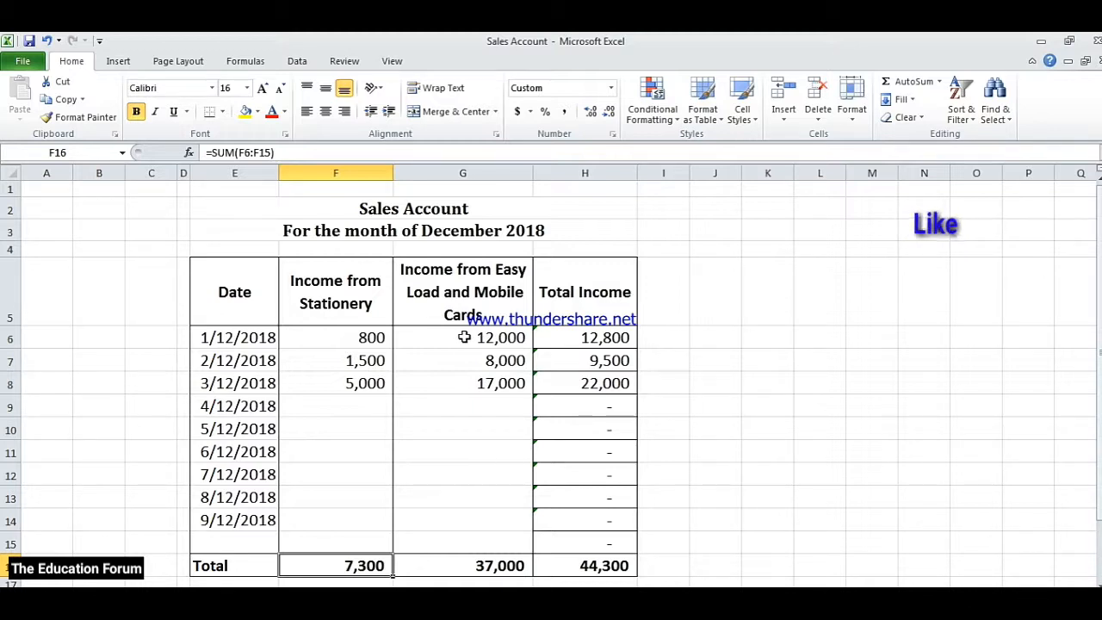
left_click(474, 566)
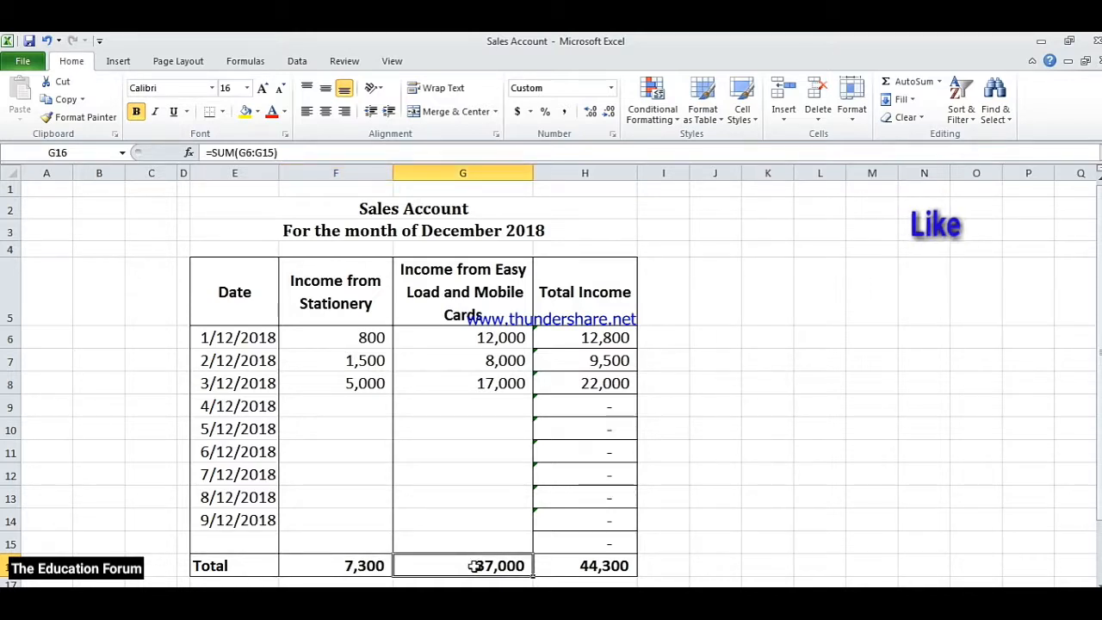
left_click(572, 565)
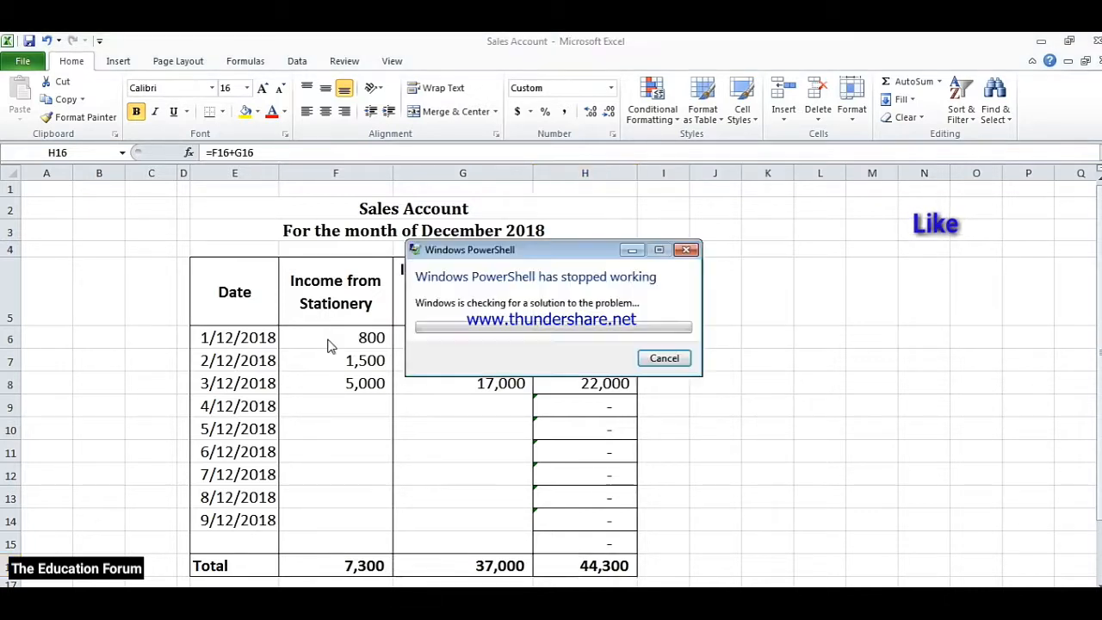
left_click(655, 362)
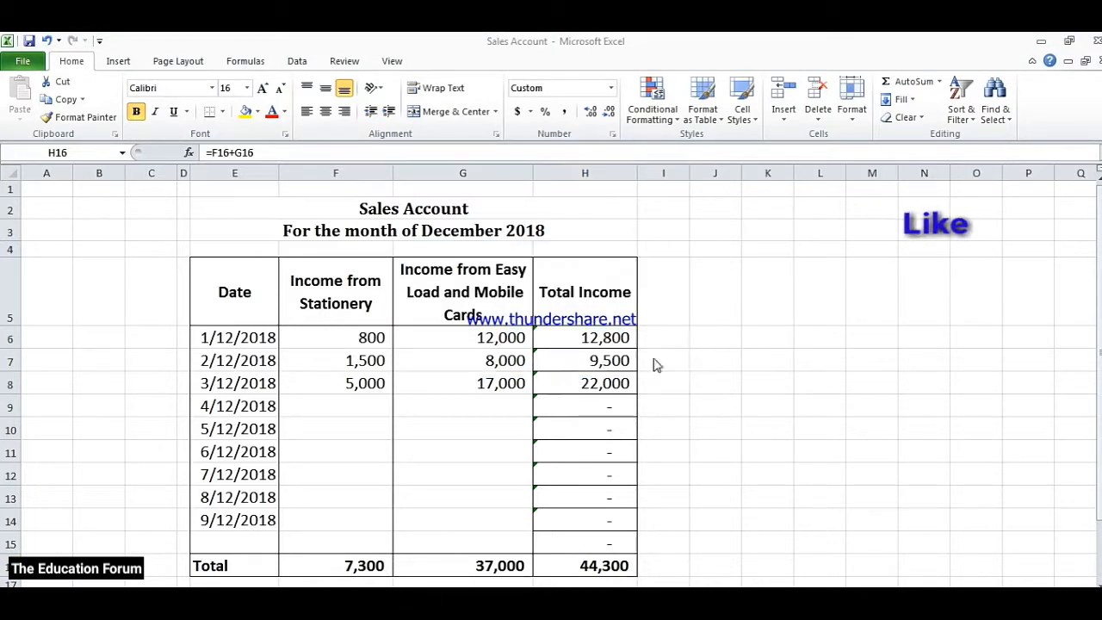
left_click(349, 337)
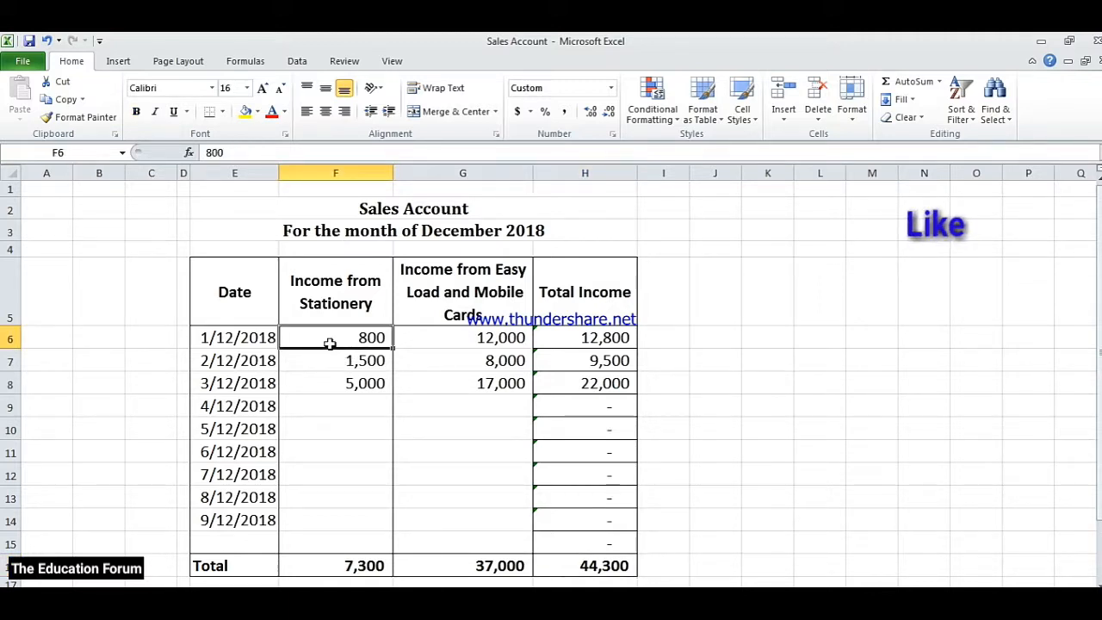
left_click(463, 341)
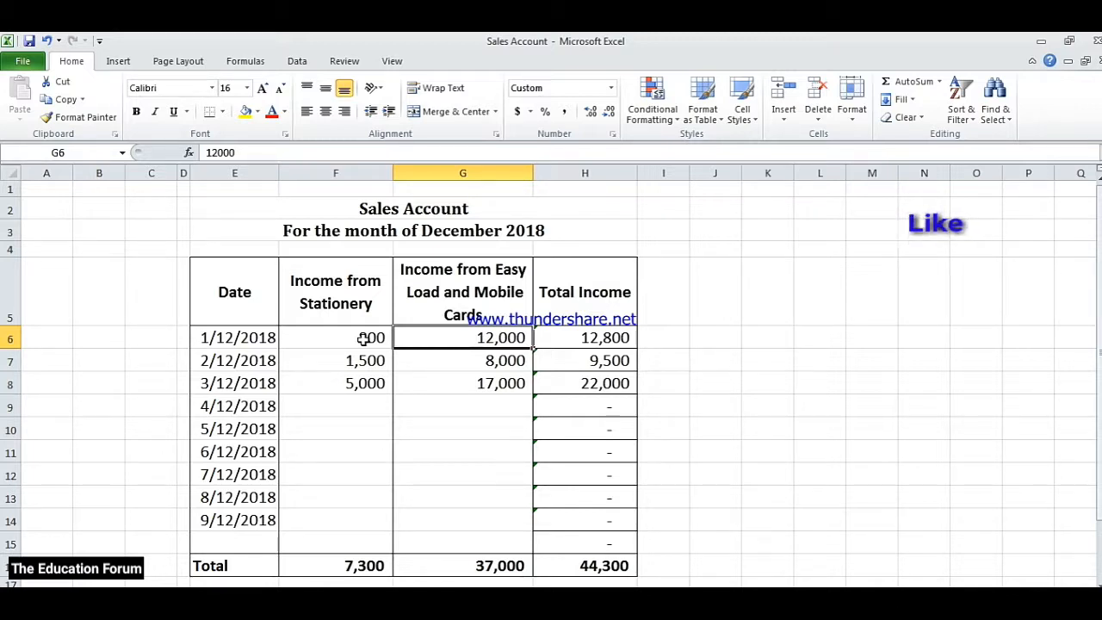
left_click(342, 342)
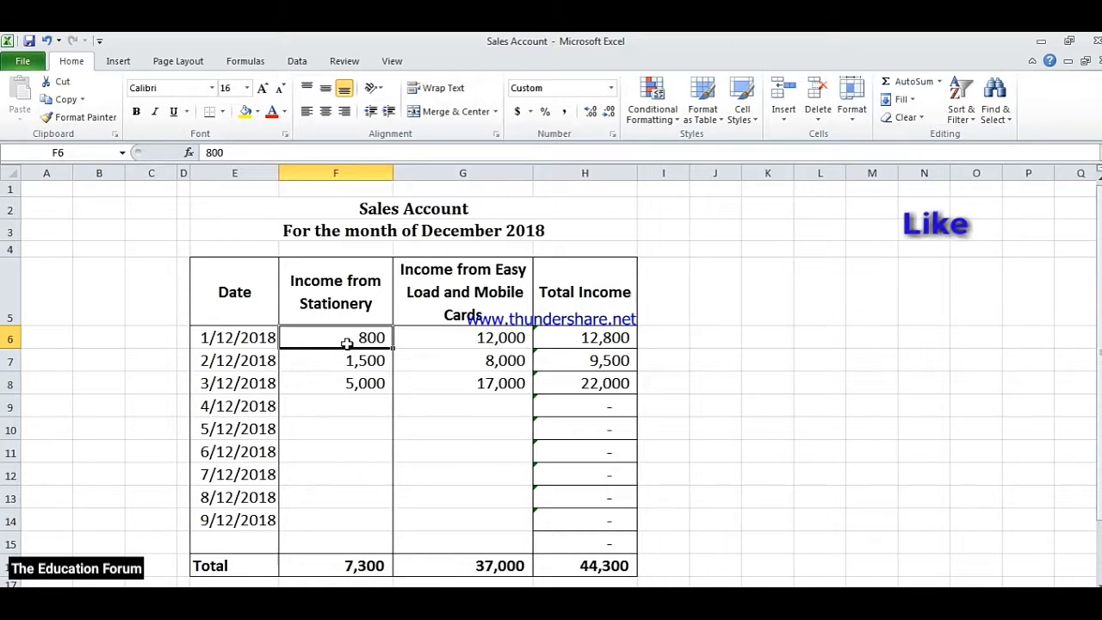
left_click(716, 303)
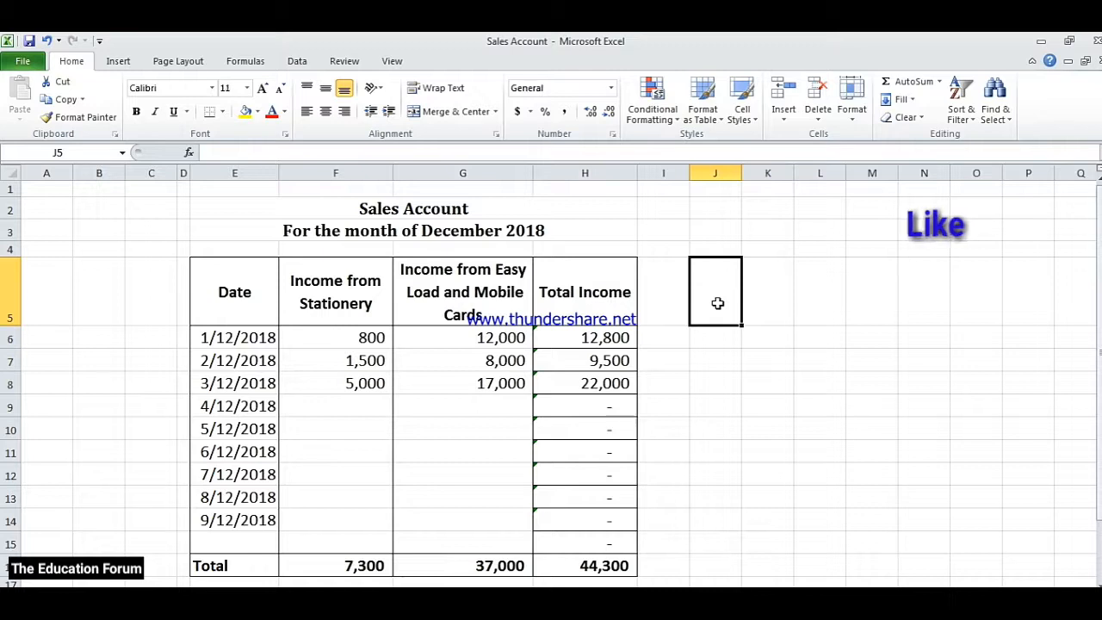
left_click(770, 302)
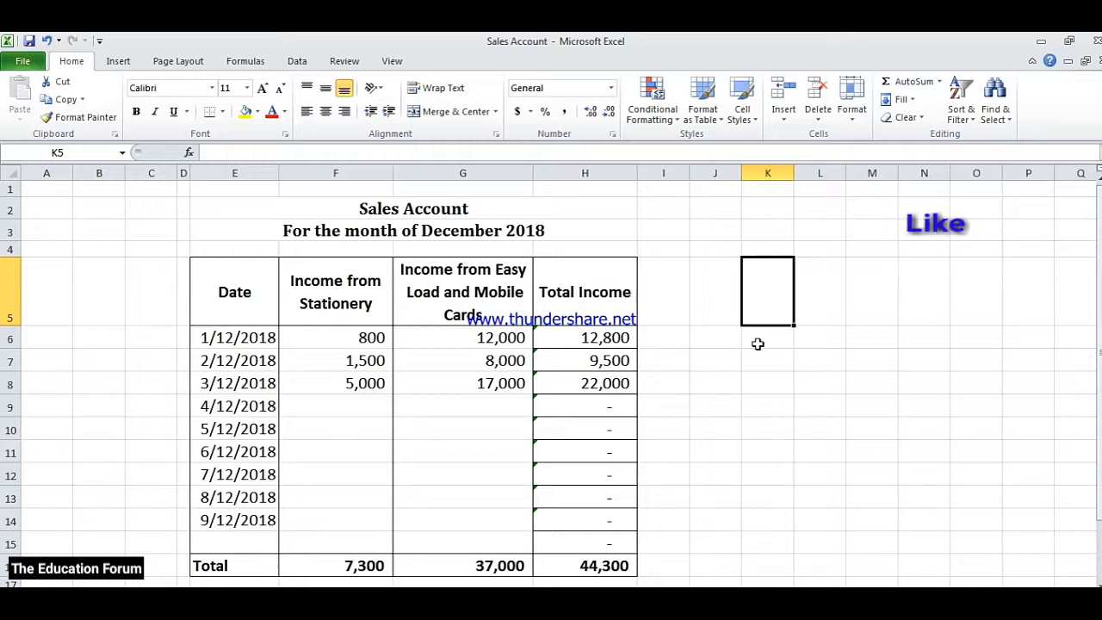
left_click(728, 338)
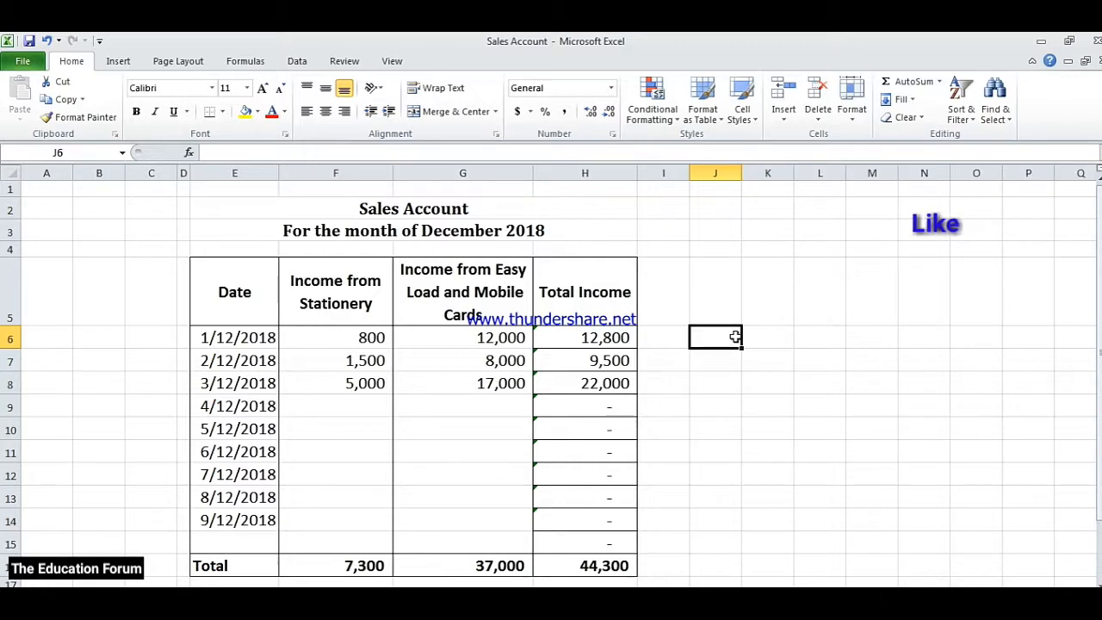
left_click_drag(735, 336, 749, 337)
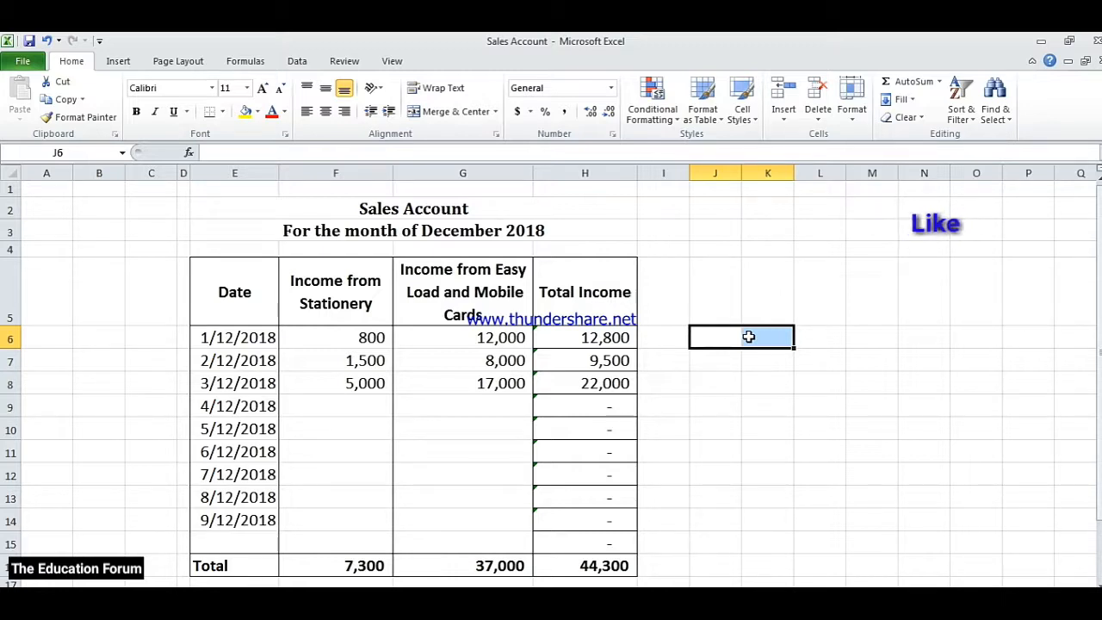
left_click(360, 339)
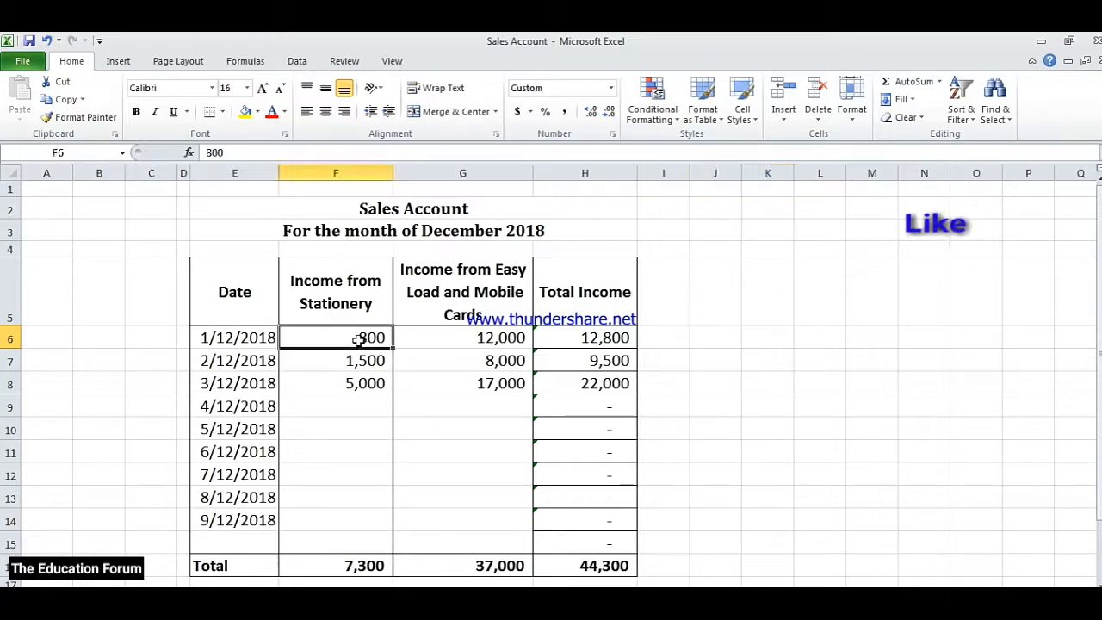